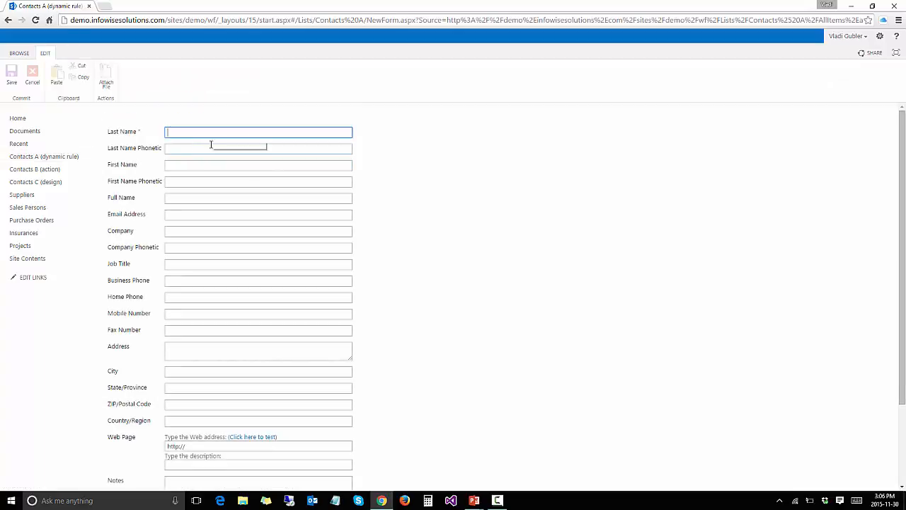
Fill in the contact's last name and first name in the new Contacts A (dynamic rule) item and save it
text(Gubler)
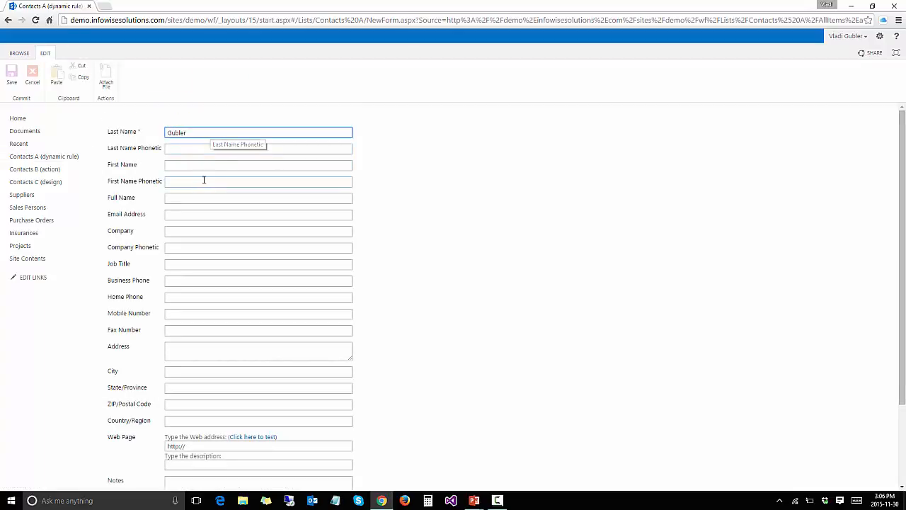
click(195, 166)
text(Vladi)
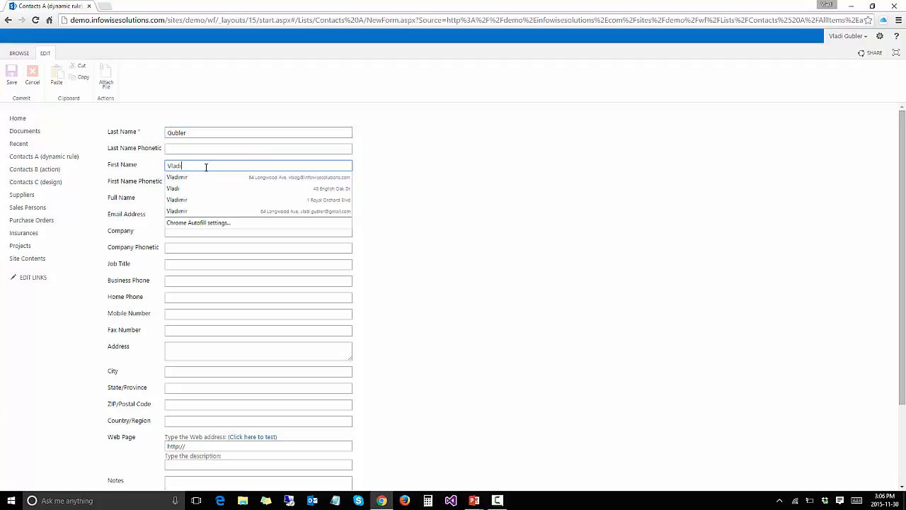
click(247, 148)
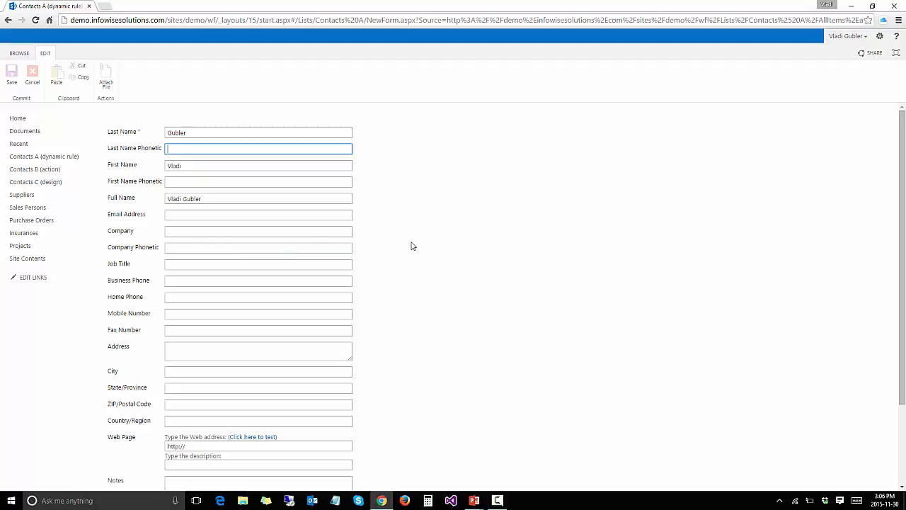
scroll(413, 246, down, 1)
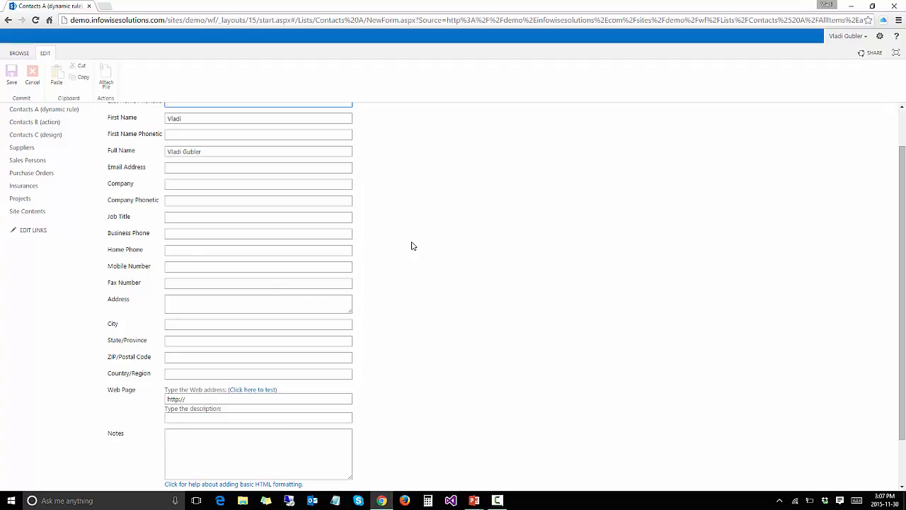
scroll(429, 259, down, 1)
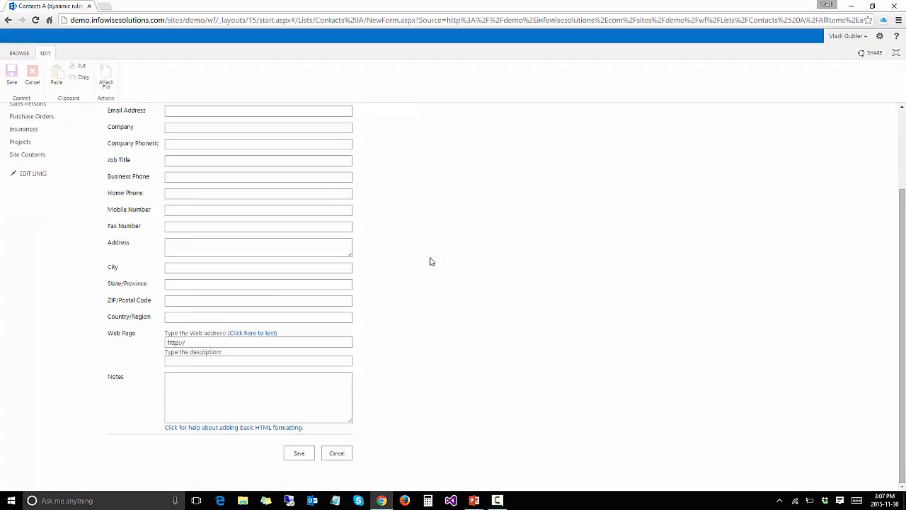
click(298, 453)
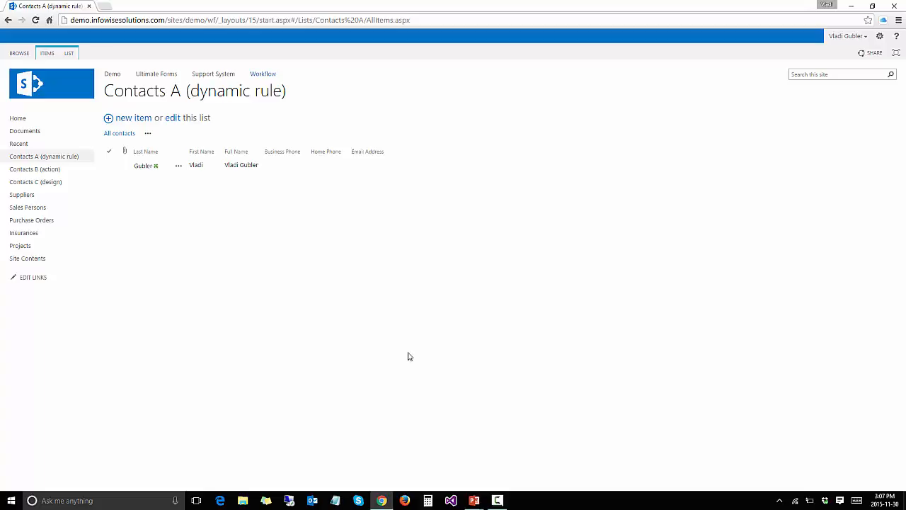
Open the Actions settings in the Infowise design page of the Contacts B (action) list
click(44, 171)
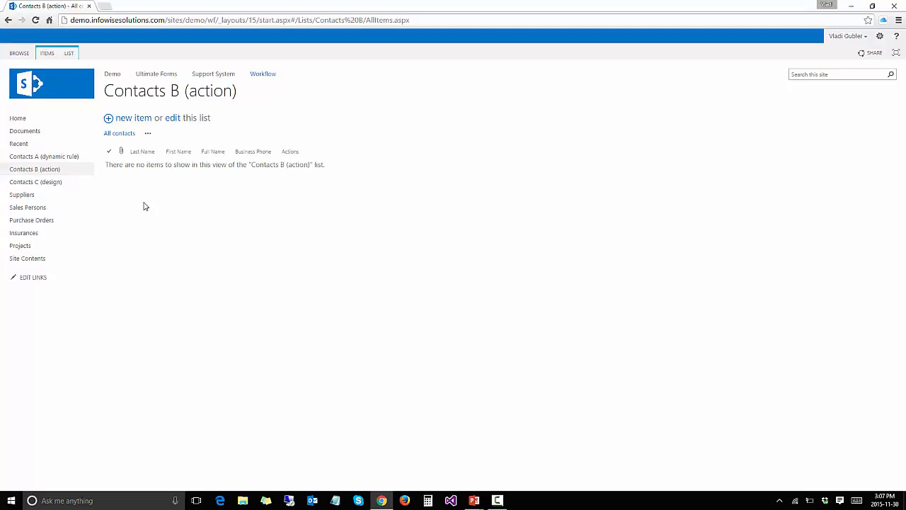
click(68, 54)
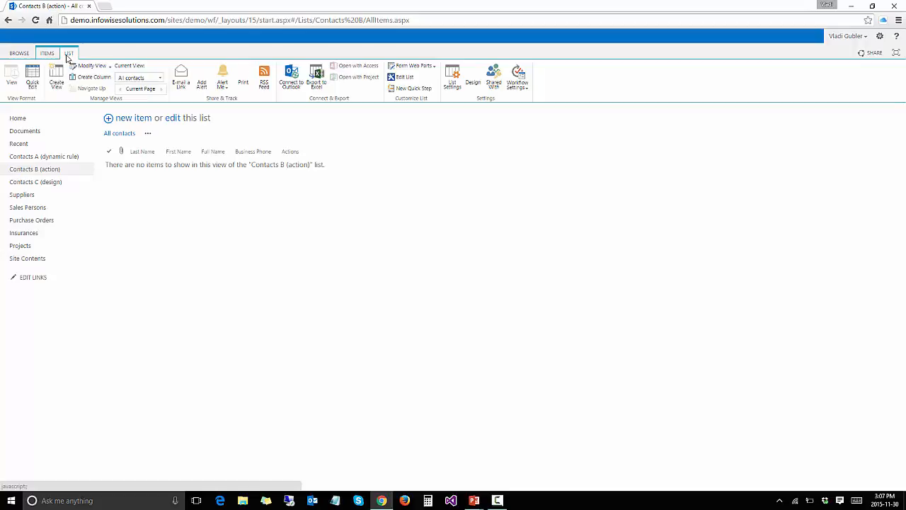
click(477, 74)
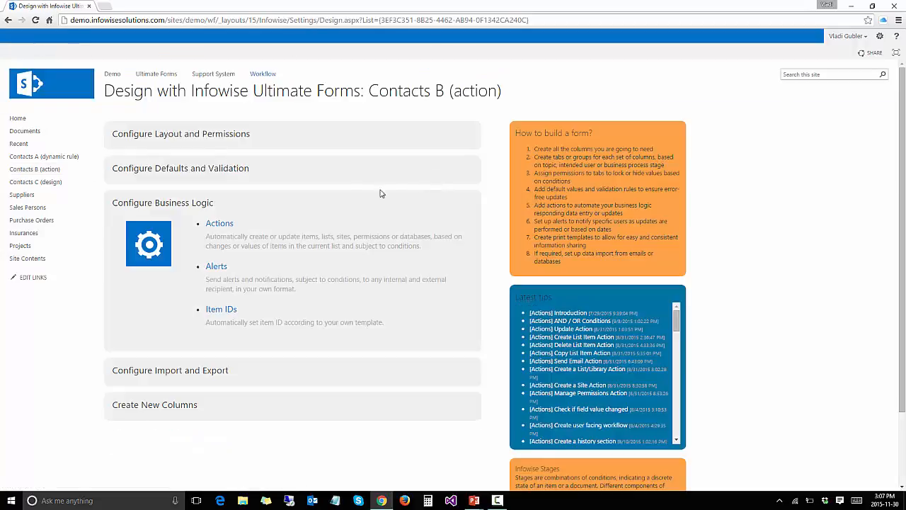
click(226, 228)
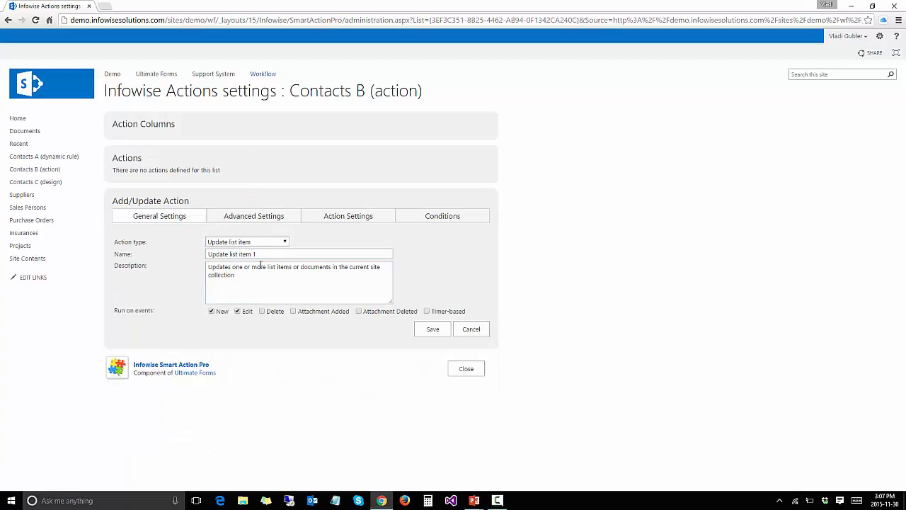
Name the new Update list item action "Set full name"
drag(259, 253, 170, 260)
text(Se)
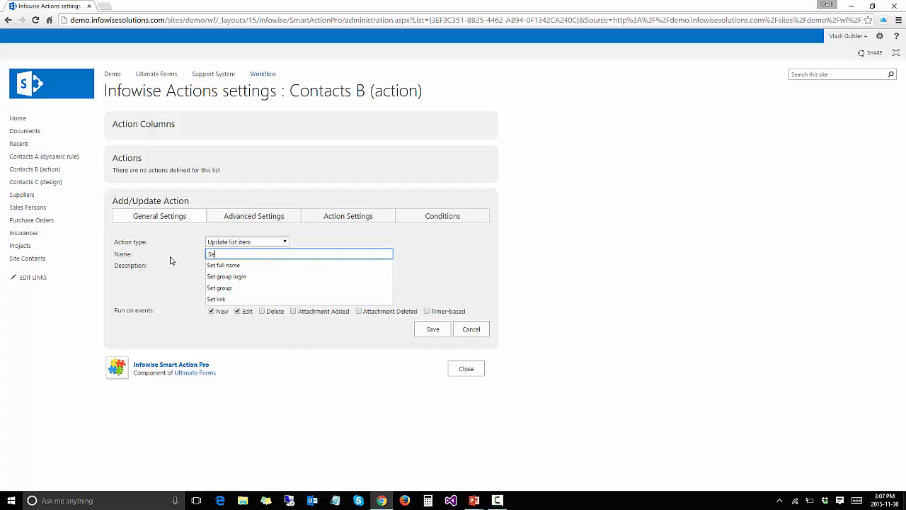
text(t full name)
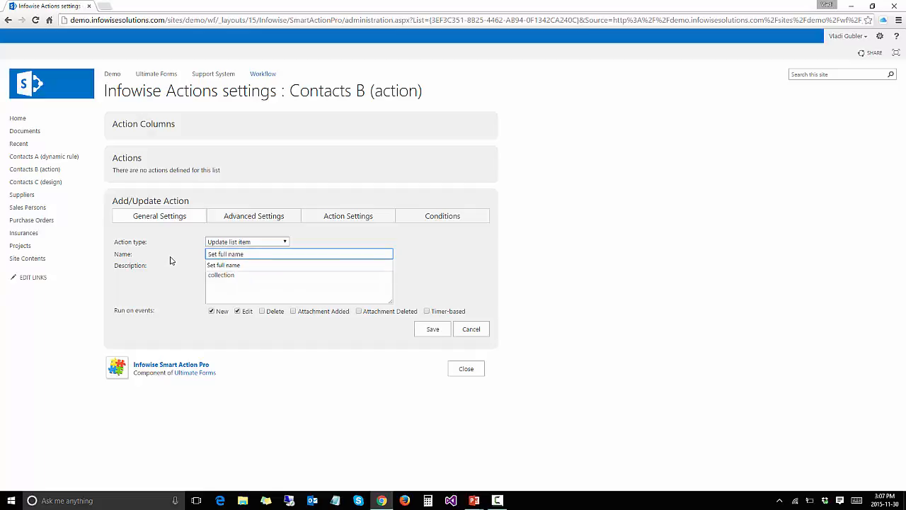
click(173, 256)
Add a value to set in the action settings that fills the Full Name column with "[First Name] [Last Name]"
click(323, 215)
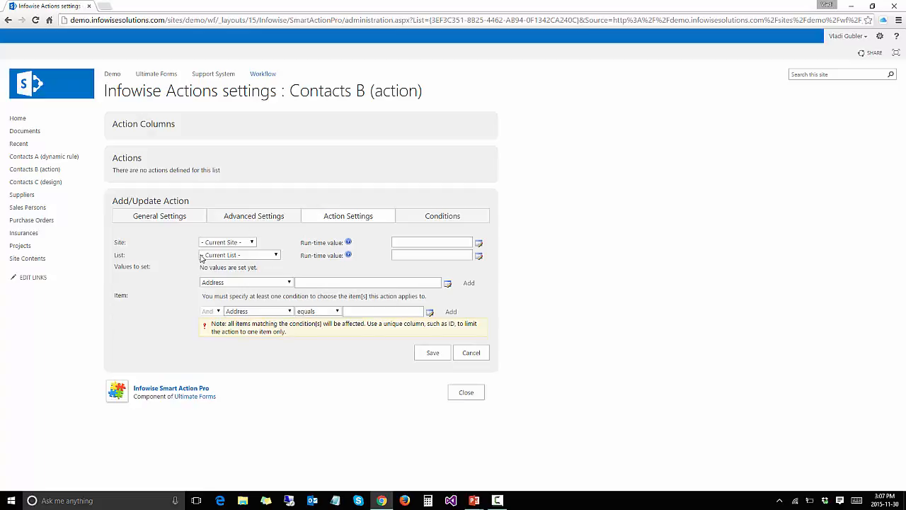
click(237, 283)
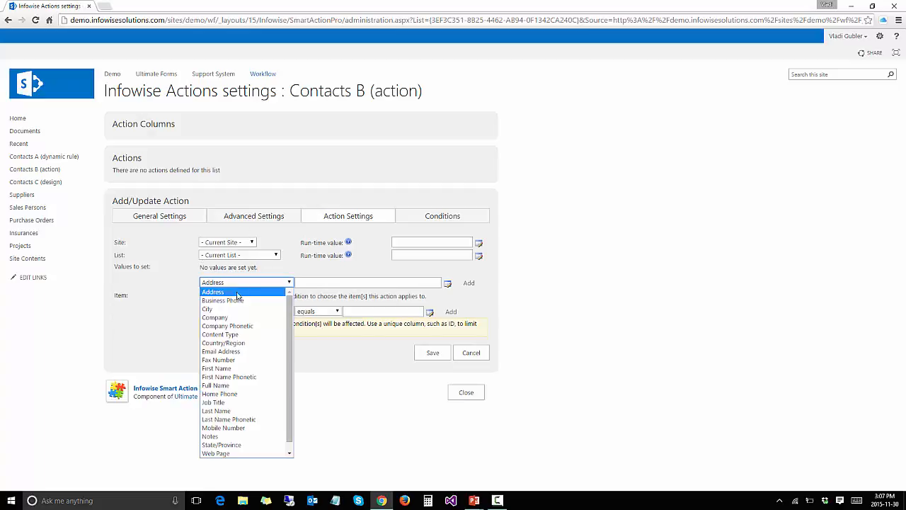
click(225, 385)
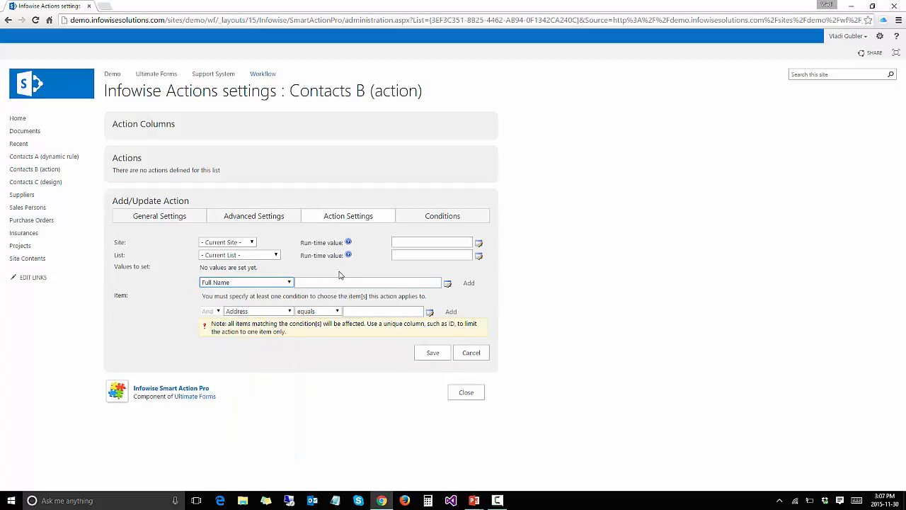
click(371, 282)
click(447, 284)
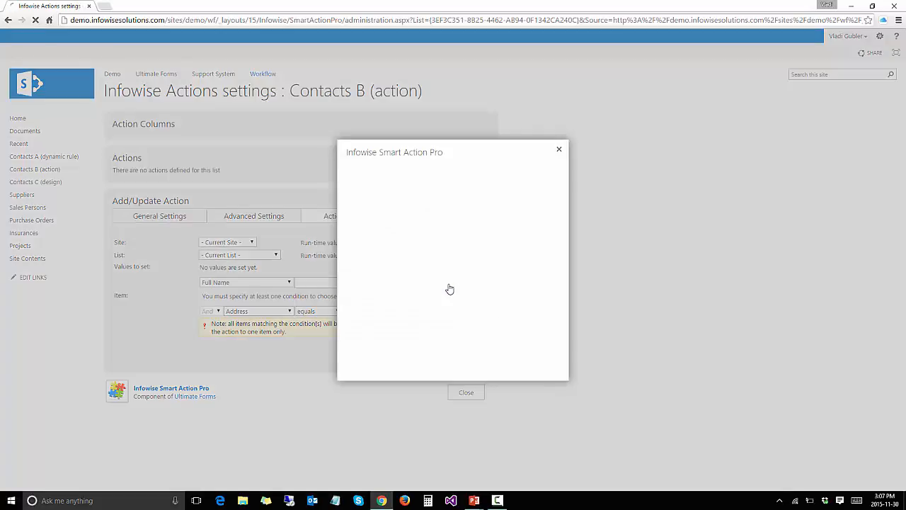
scroll(444, 259, down, 2)
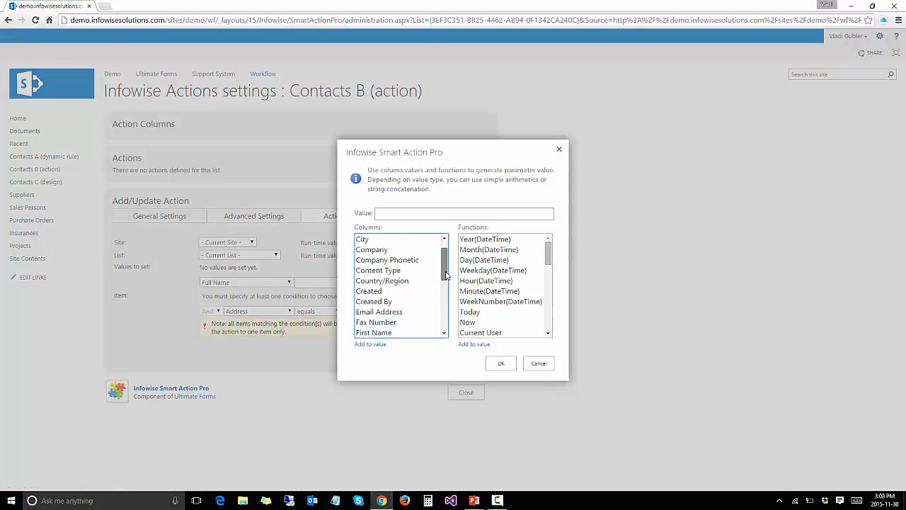
double_click(384, 289)
click(424, 216)
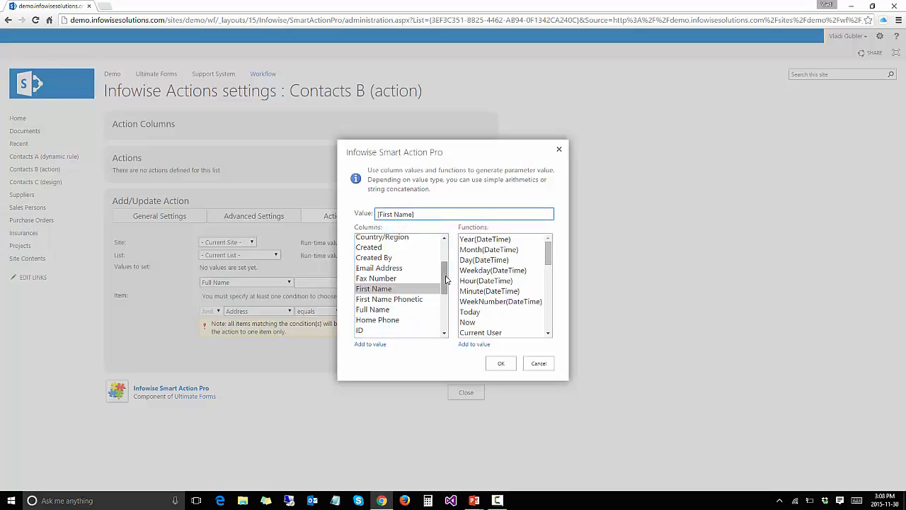
drag(444, 284, 445, 309)
double_click(395, 283)
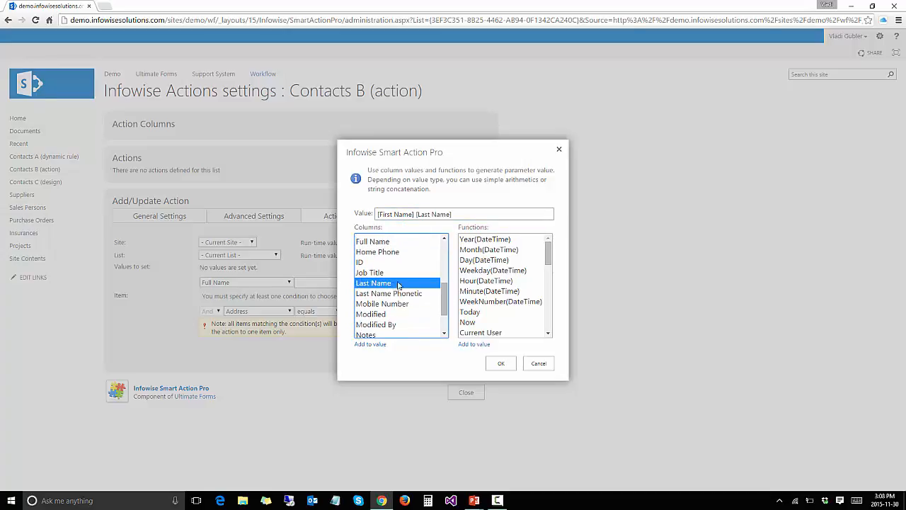
click(501, 363)
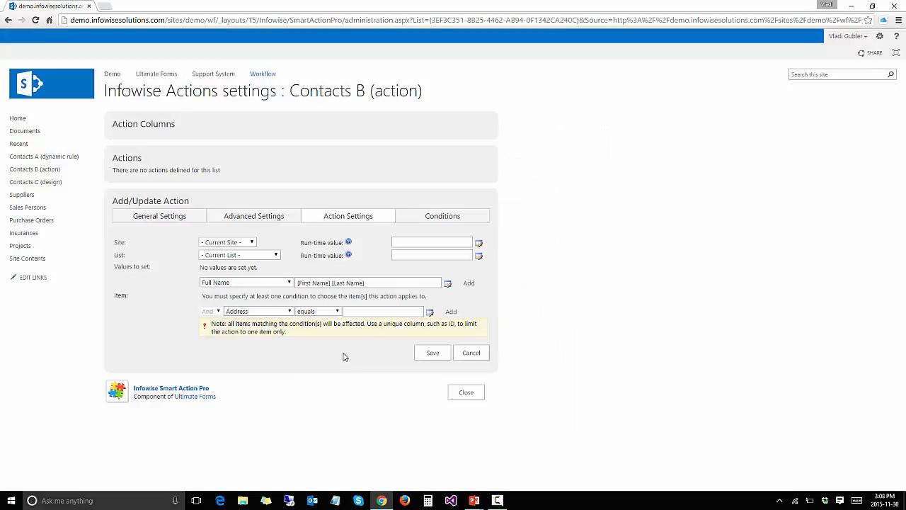
click(469, 283)
Add an item condition limiting the update to the item whose ID equals [ID]
click(258, 317)
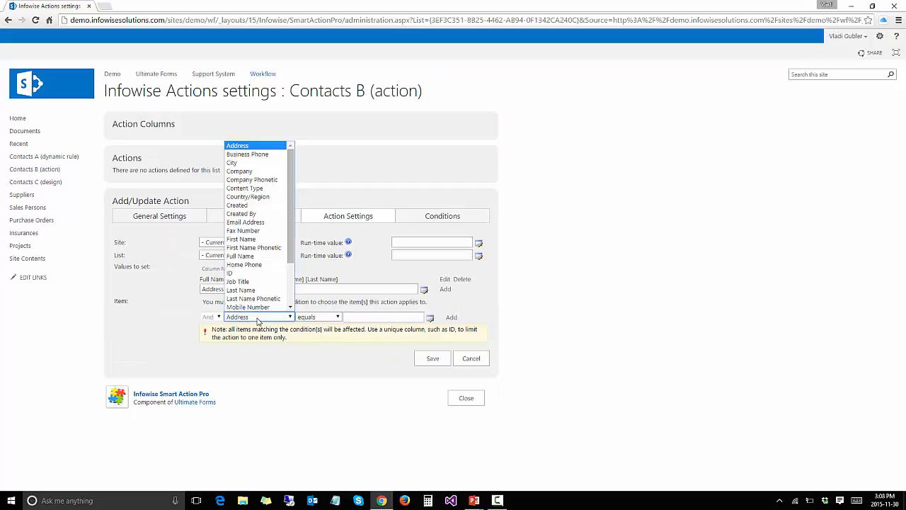
click(248, 275)
click(360, 316)
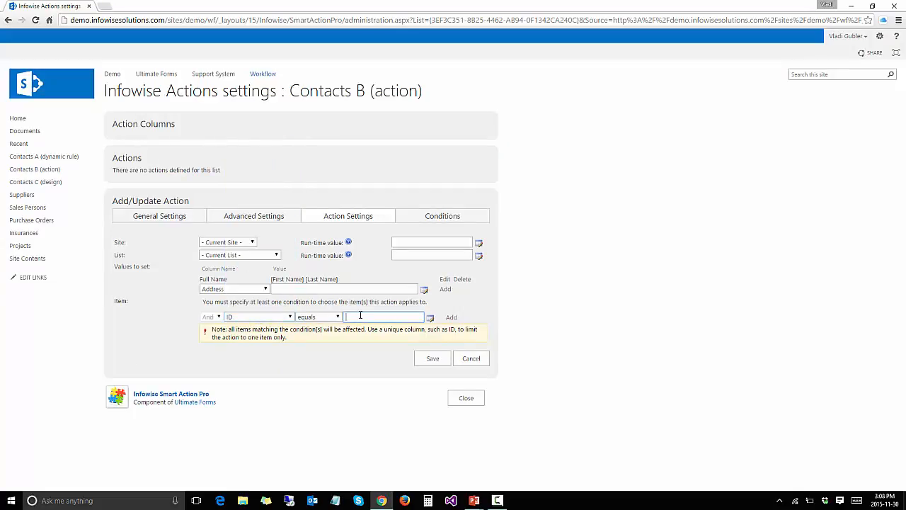
text([ID])
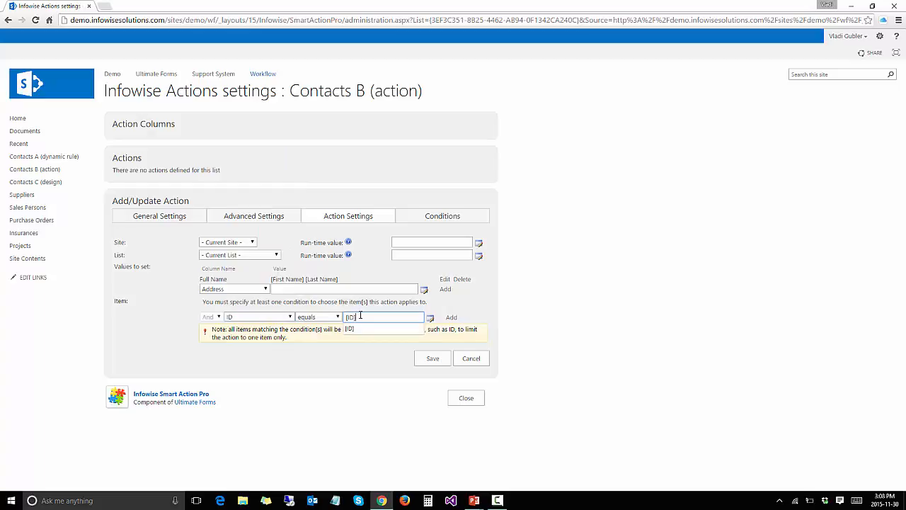
click(451, 317)
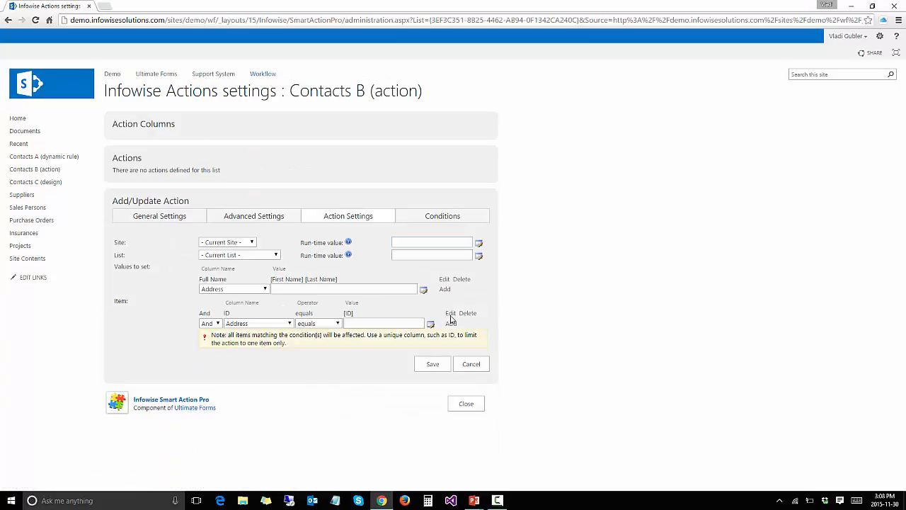
Add a run condition that Full Name always equals an empty value, and save the action
click(432, 218)
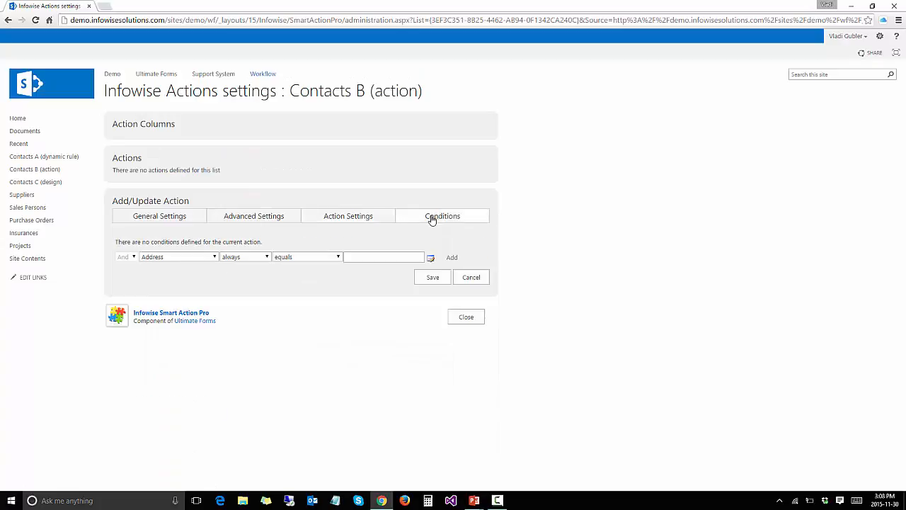
click(211, 255)
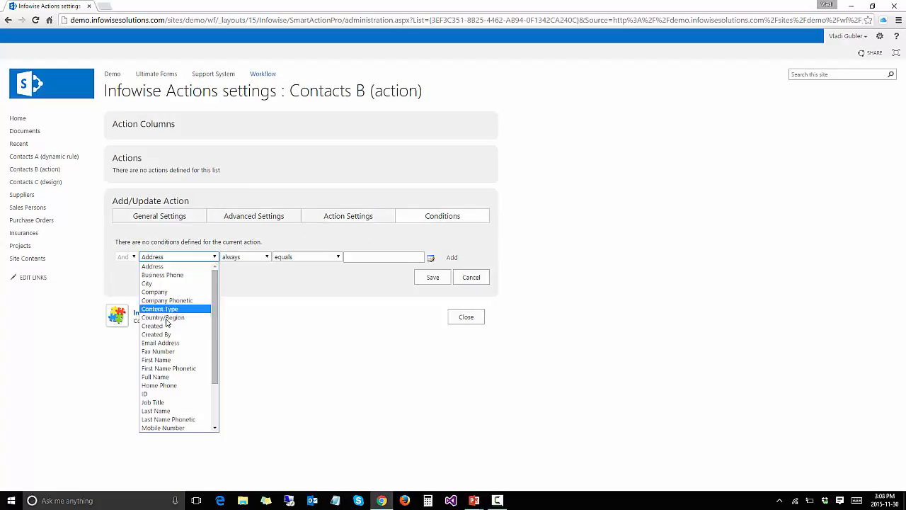
click(157, 383)
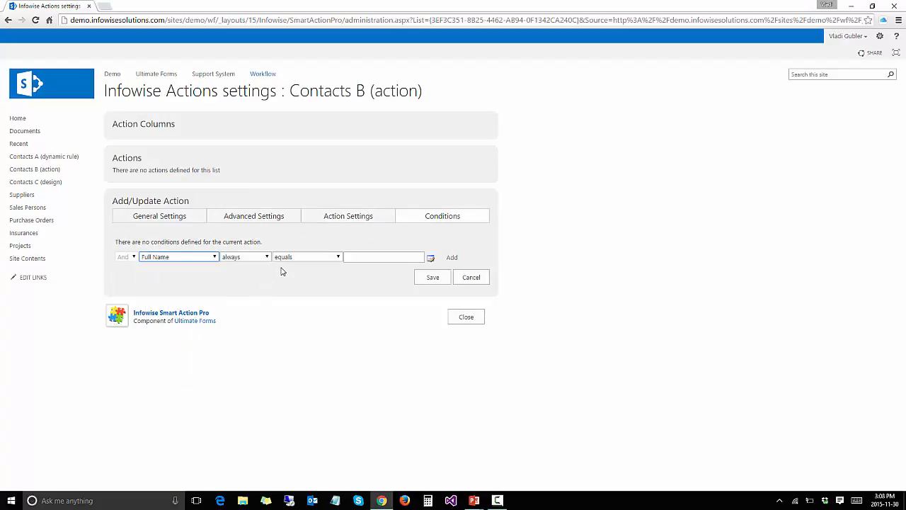
click(453, 260)
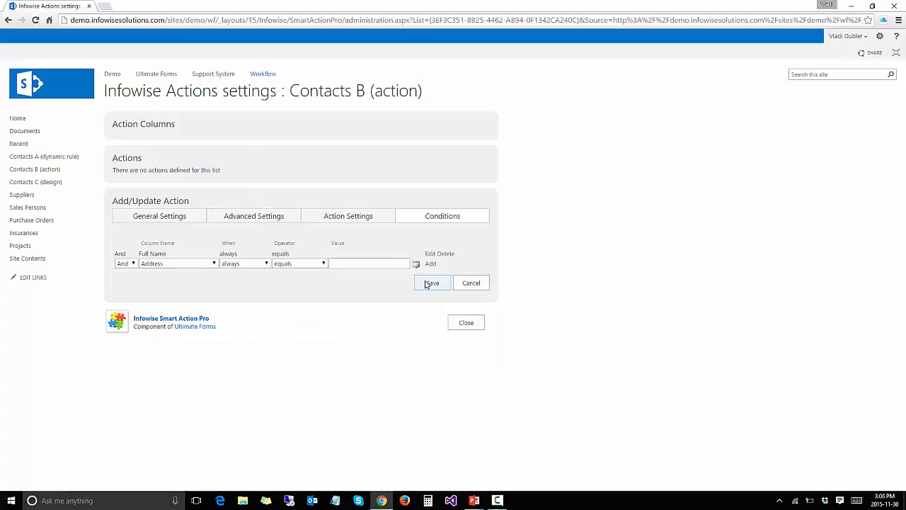
click(432, 283)
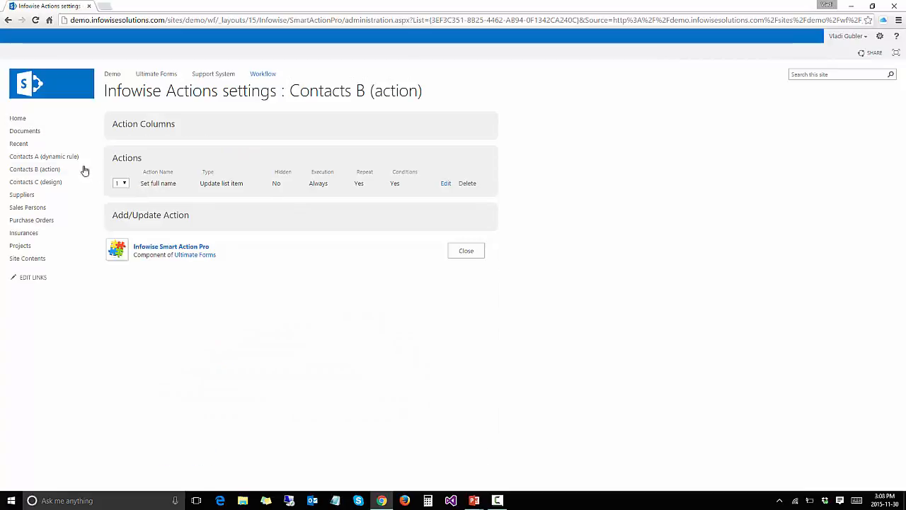
Create a test contact in the Contacts B (action) list with only the last name and first name filled in, and save it
click(49, 171)
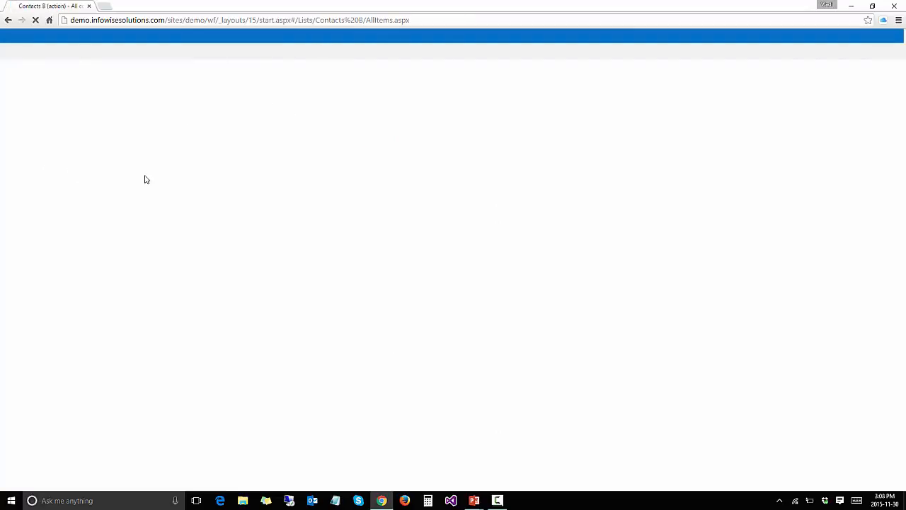
click(119, 119)
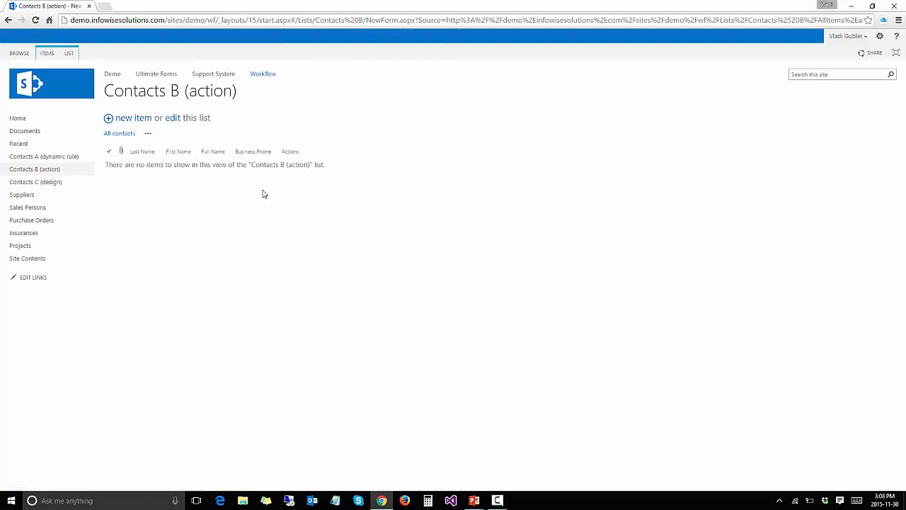
text(Gubler)
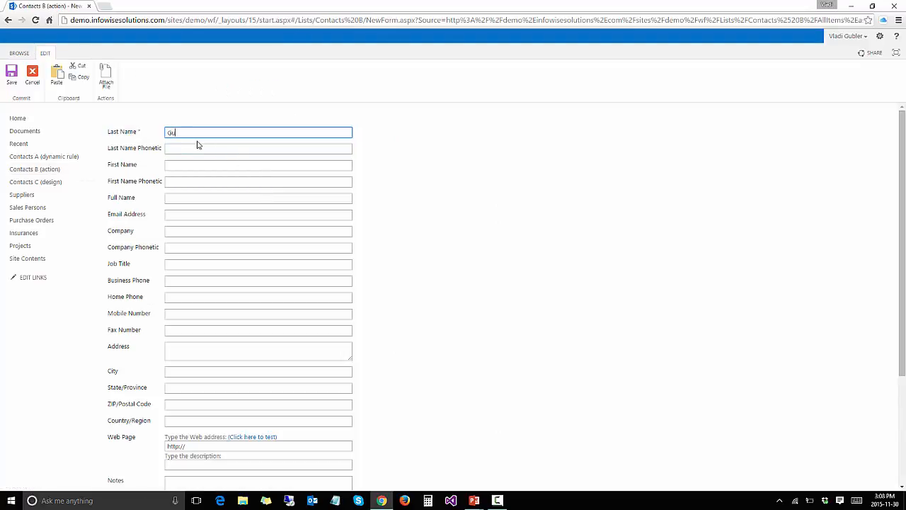
click(180, 164)
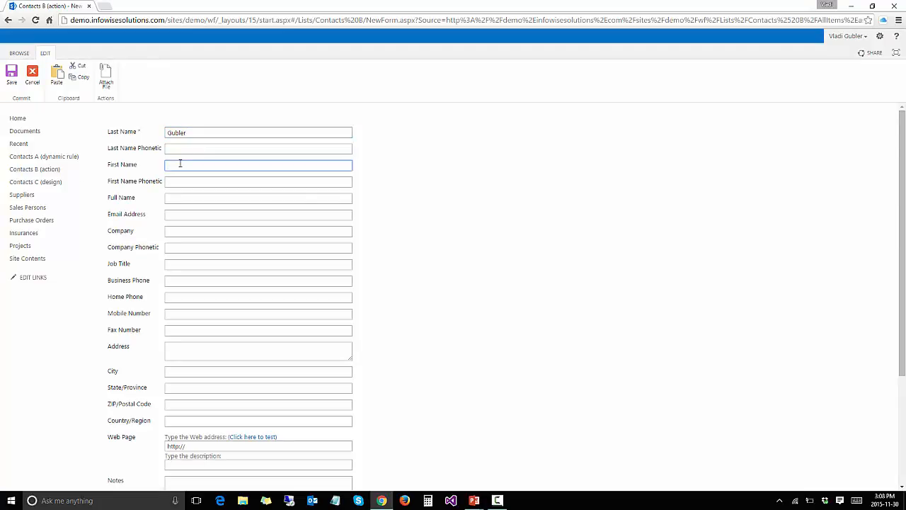
text(Vladi)
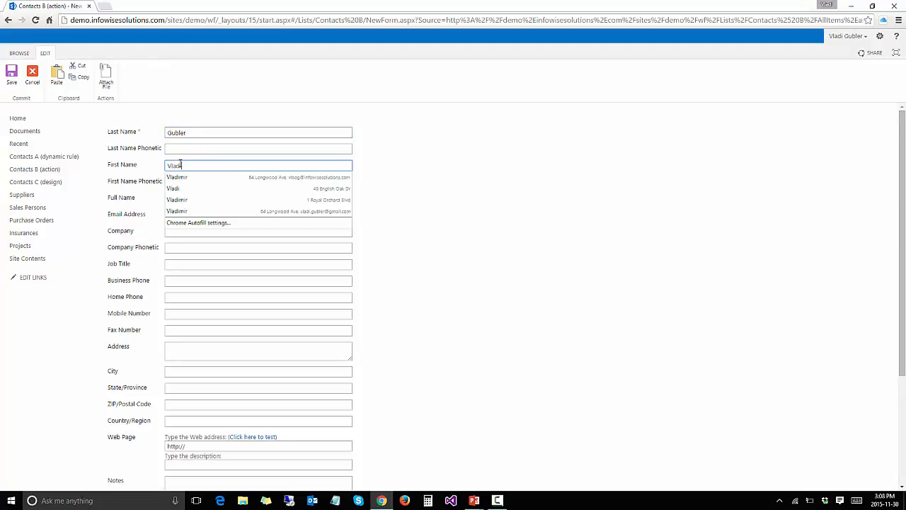
click(215, 115)
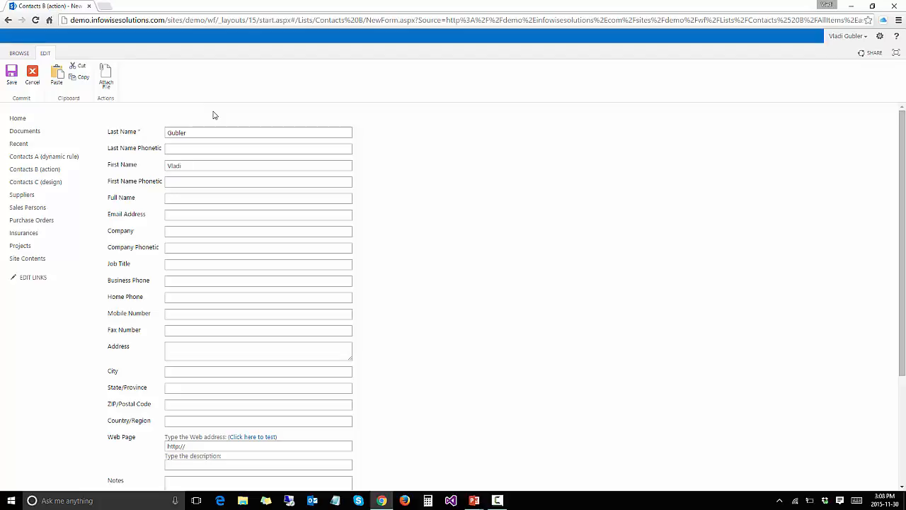
click(12, 75)
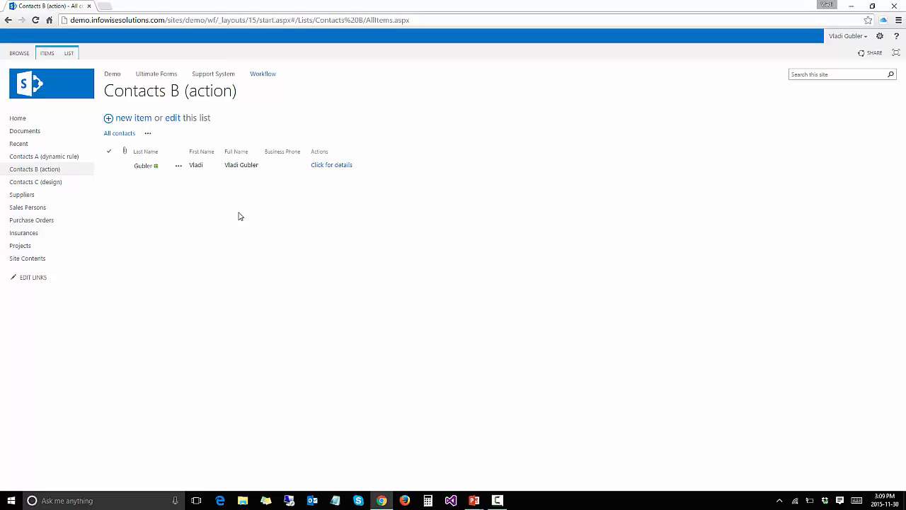
Check the version history of the new contact in Contacts B (action)
click(178, 167)
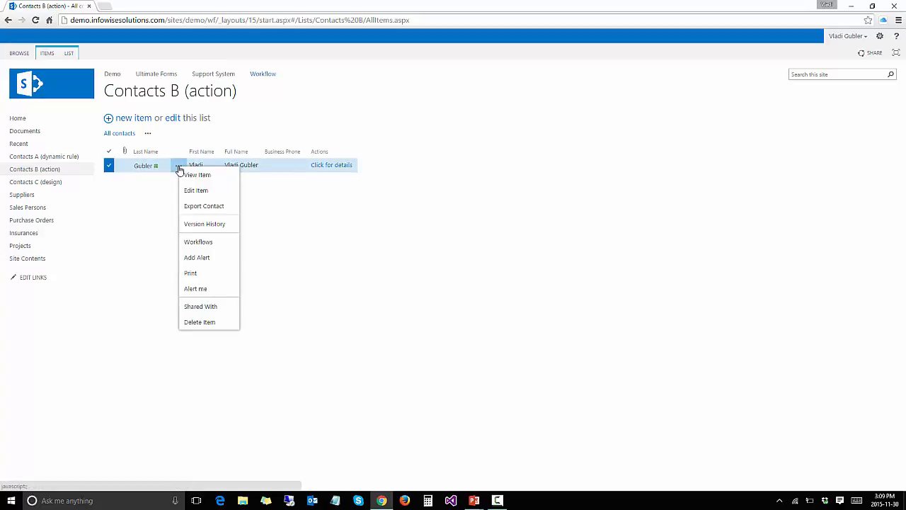
click(204, 223)
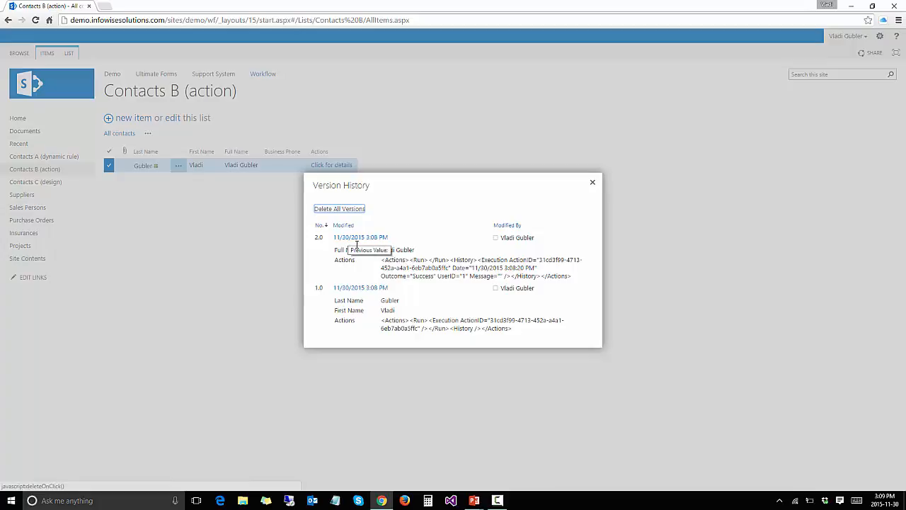
click(592, 182)
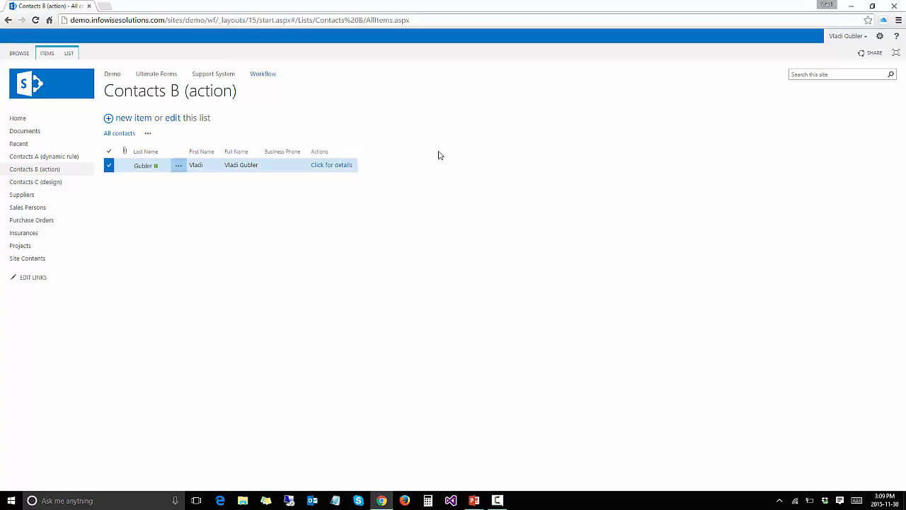
Set the "Set full name" action of Contacts B (action) to execute synchronously before the item is saved, and save the action
click(69, 55)
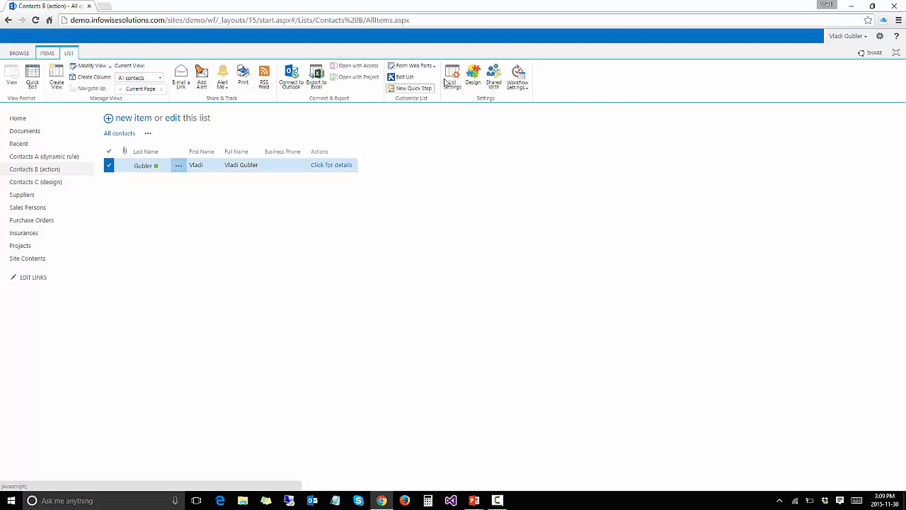
click(473, 77)
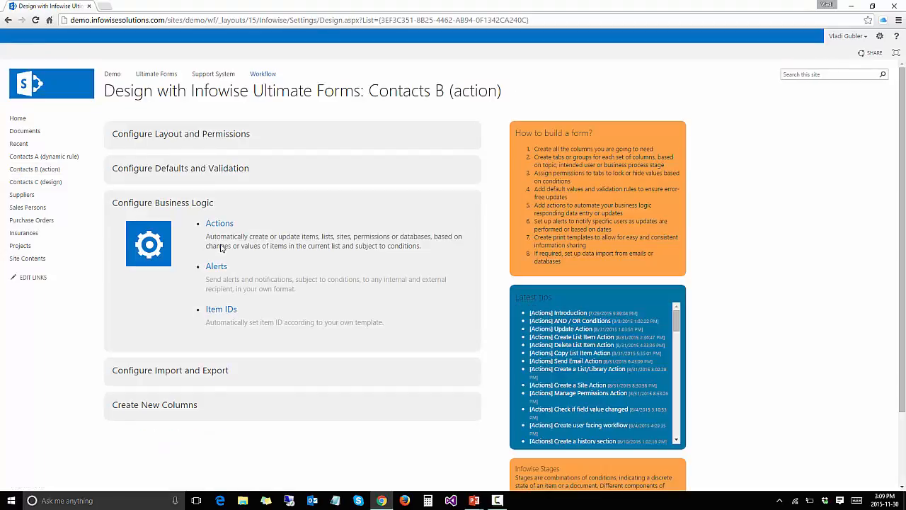
click(220, 224)
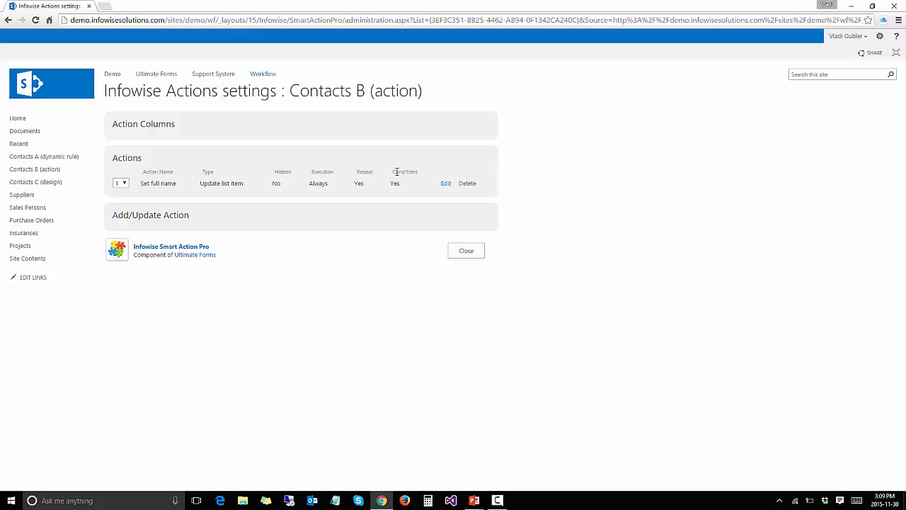
click(445, 185)
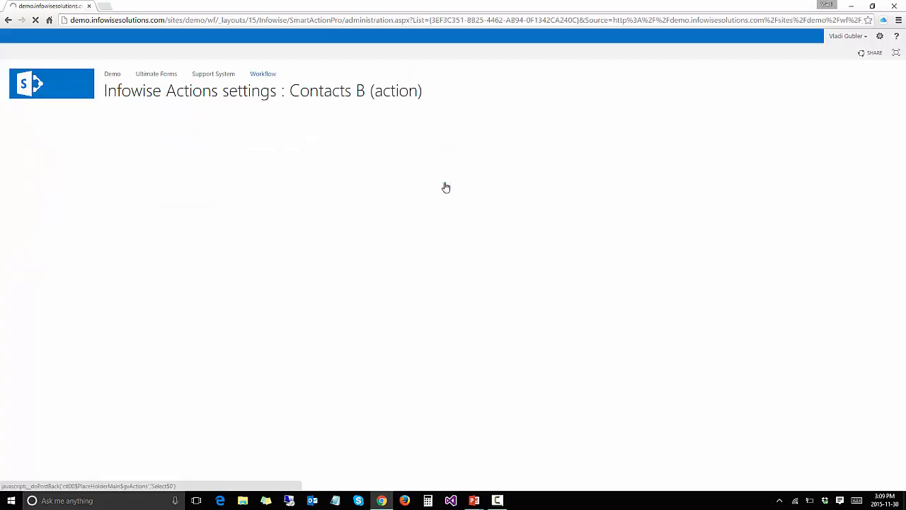
click(273, 227)
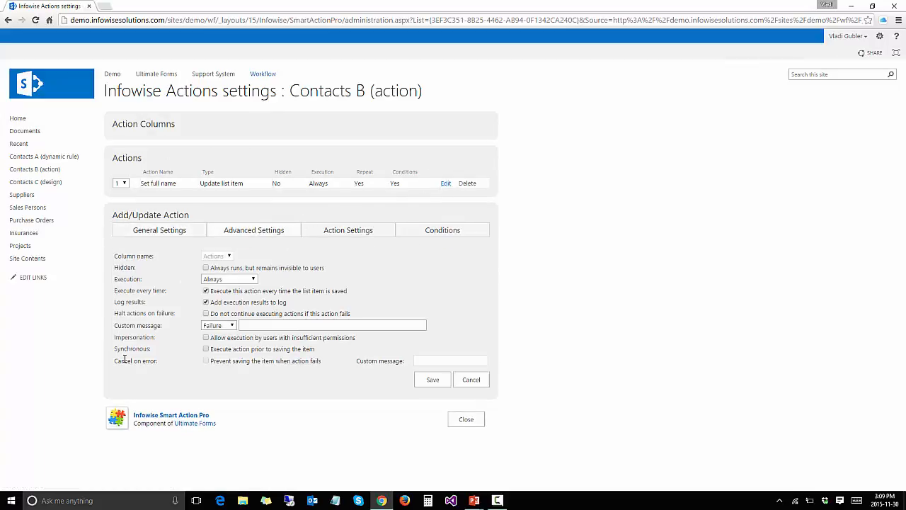
click(205, 349)
click(431, 380)
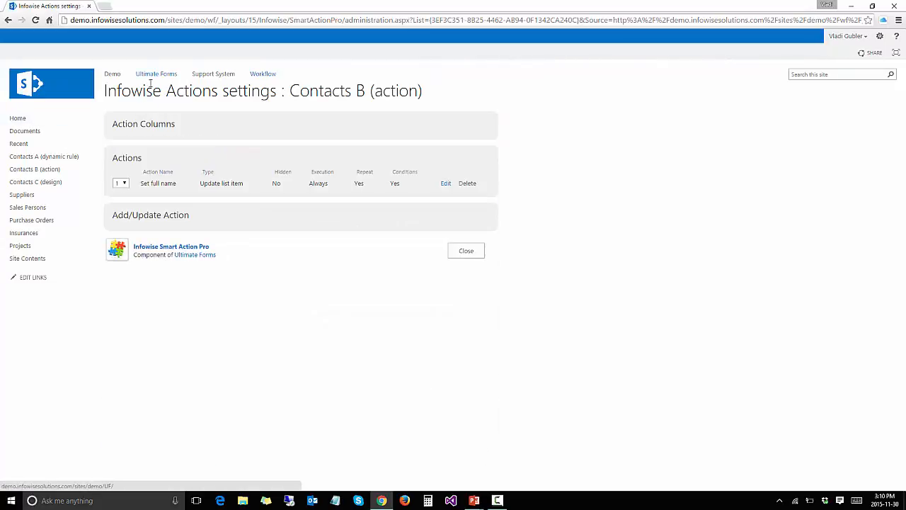
Add a second test contact to Contacts B (action), entering only the last name and first name, and save it
click(40, 170)
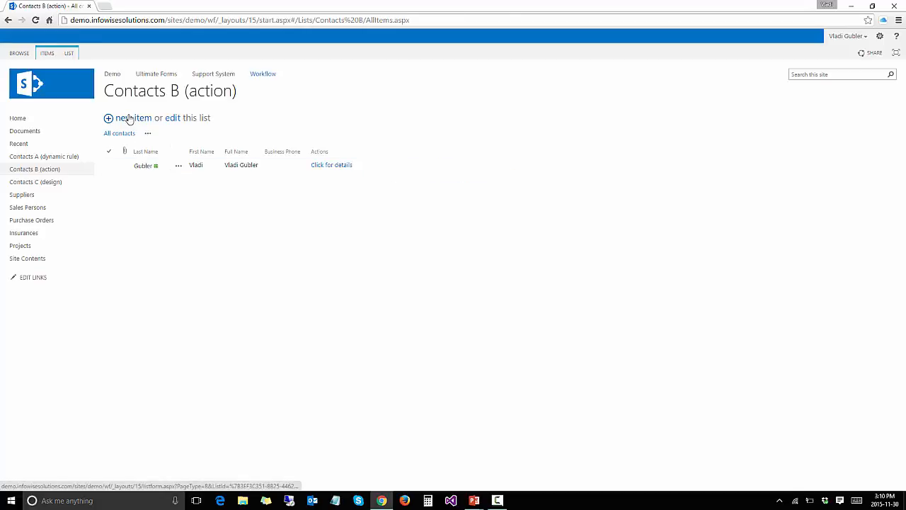
click(129, 119)
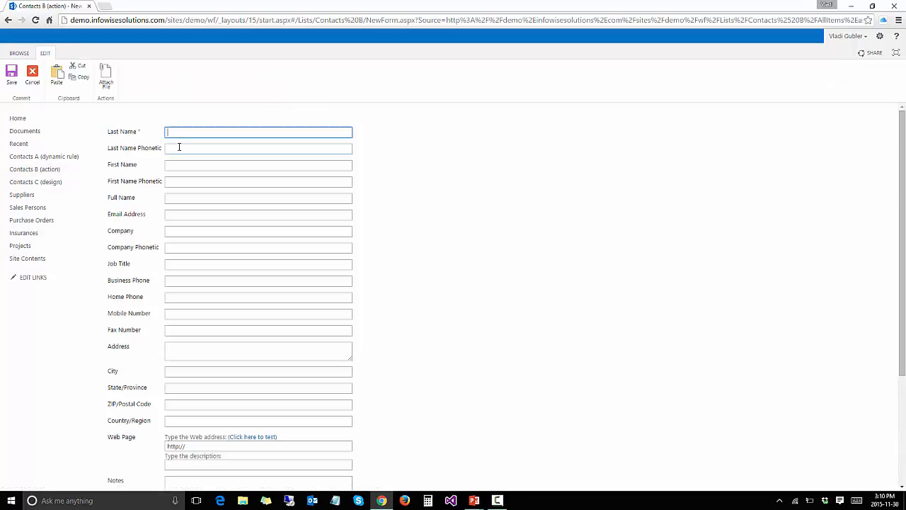
text(Doe)
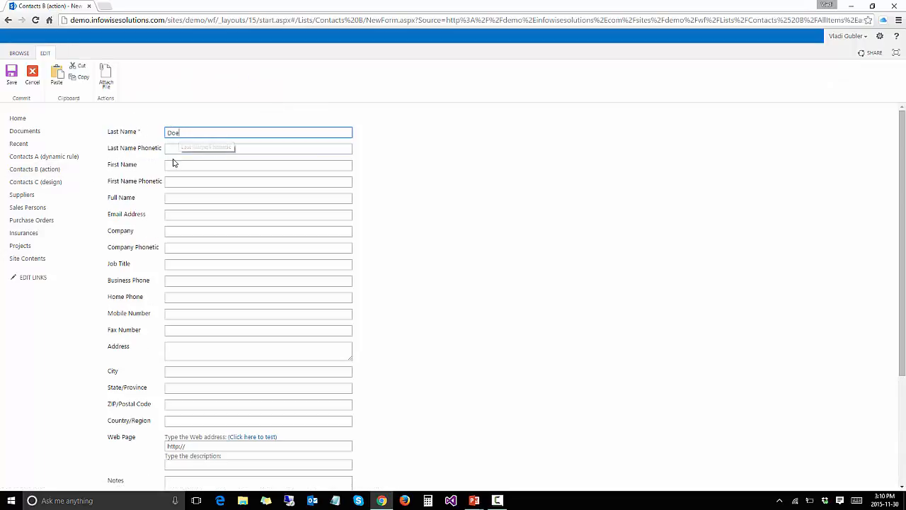
click(172, 164)
text(John)
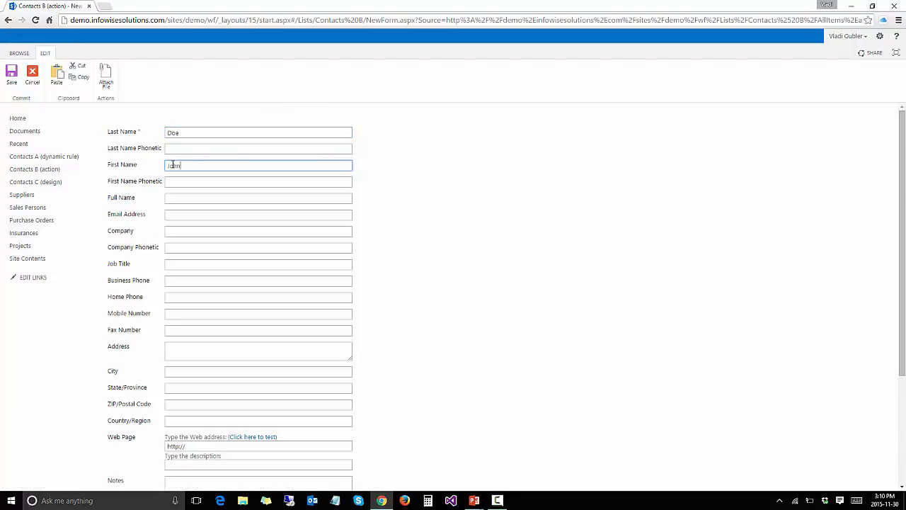
click(12, 75)
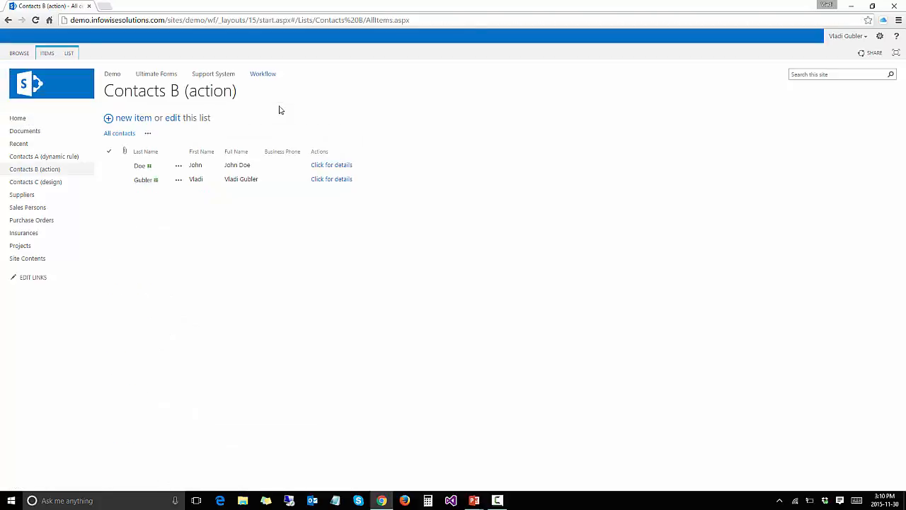
Examine the version history of the second contact, noting the recorded Last Name, First Name and Full Name
click(176, 165)
click(178, 165)
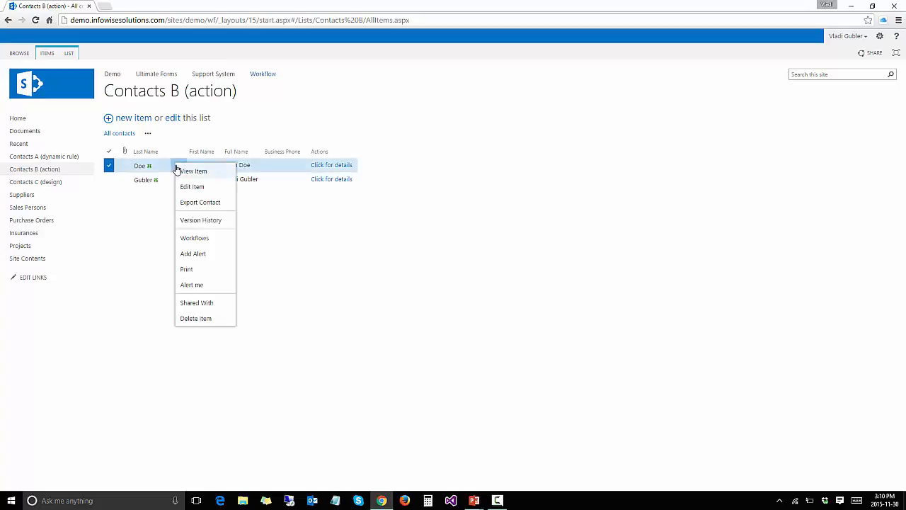
click(186, 222)
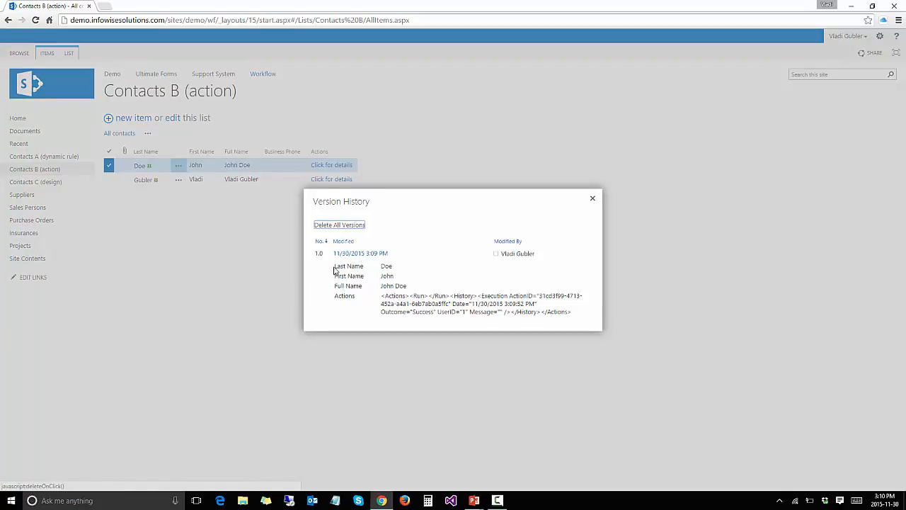
drag(335, 266, 414, 290)
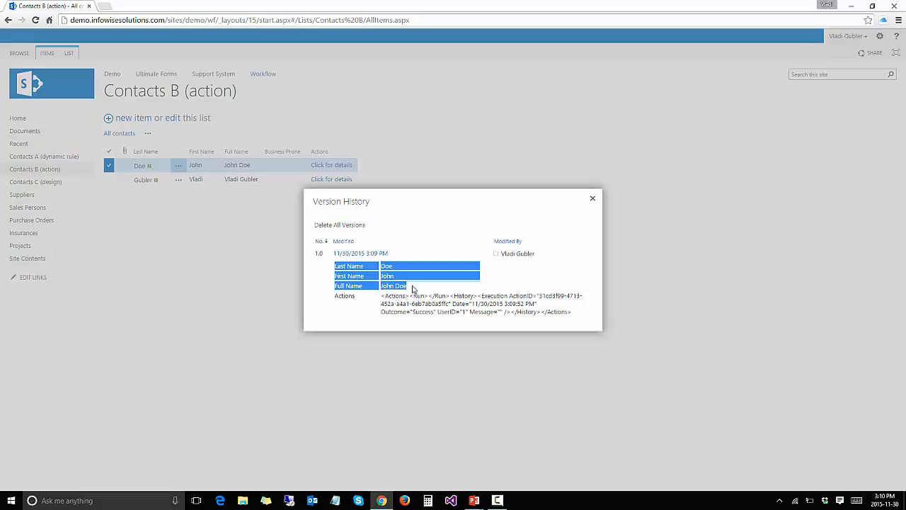
click(592, 199)
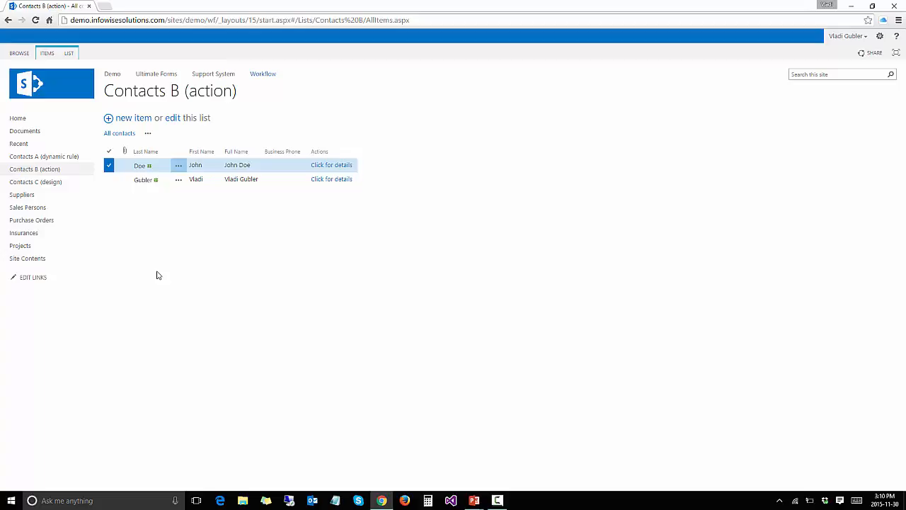
Open a new item form in the Contacts C (design) list and review its General, Contact Details and Additional Info sections
click(64, 182)
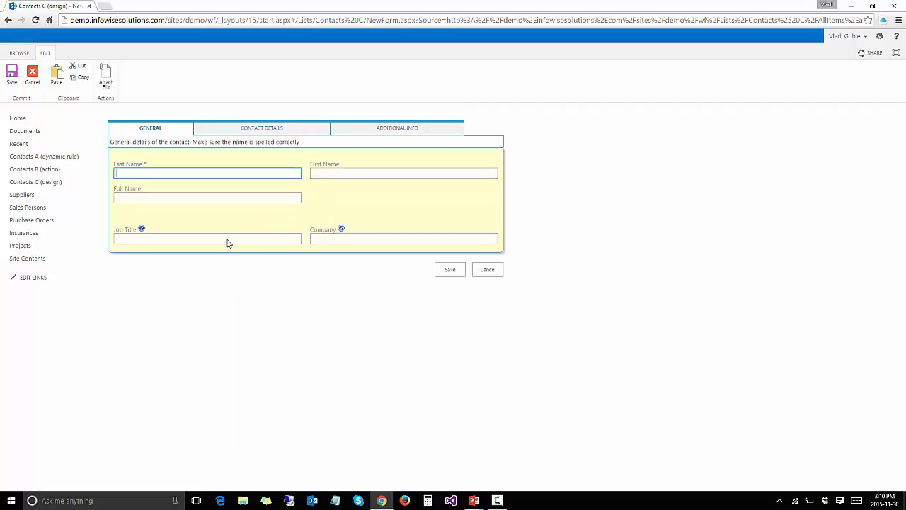
click(234, 132)
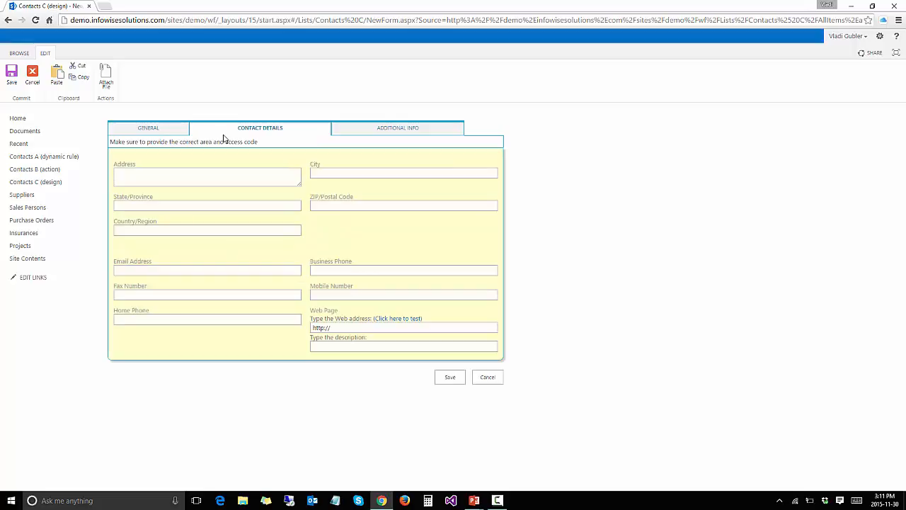
click(379, 130)
click(135, 131)
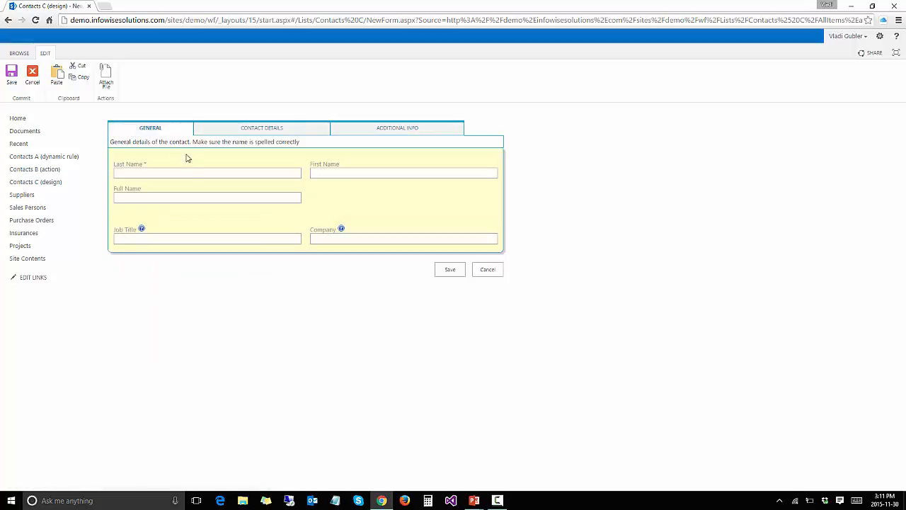
Enter the contact's last name and first name in the Contacts C (design) form and save the item
click(146, 173)
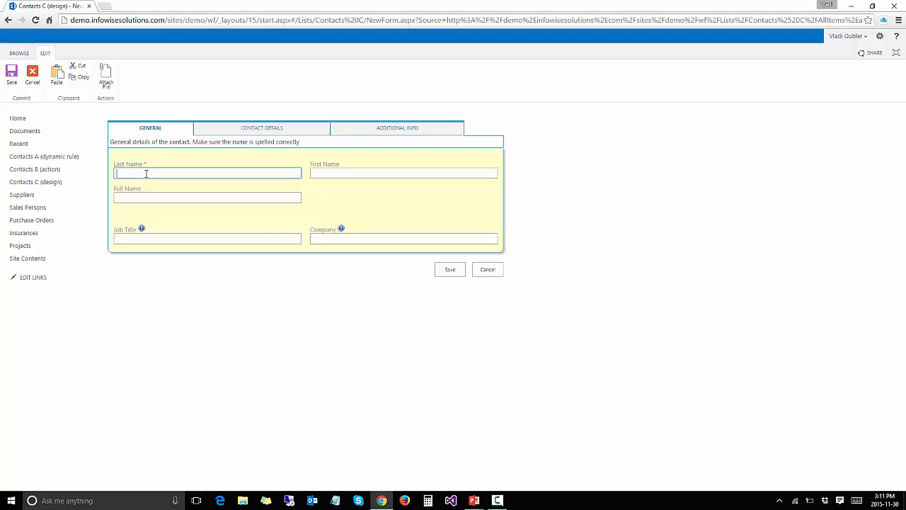
text(Gubler)
key(BackSpace)
key(BackSpace)
key(BackSpace)
key(BackSpace)
key(BackSpace)
key(BackSpace)
text(Doe)
click(332, 174)
text(Jo)
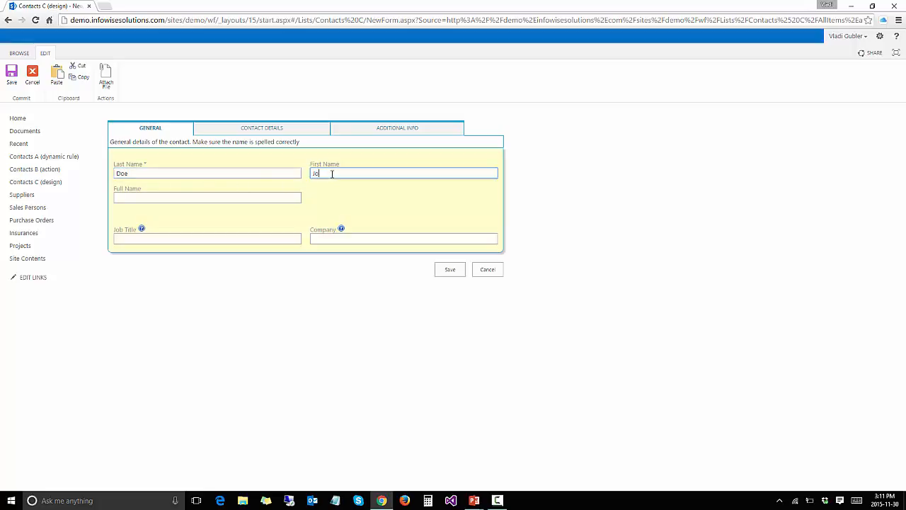
text(hn)
click(440, 269)
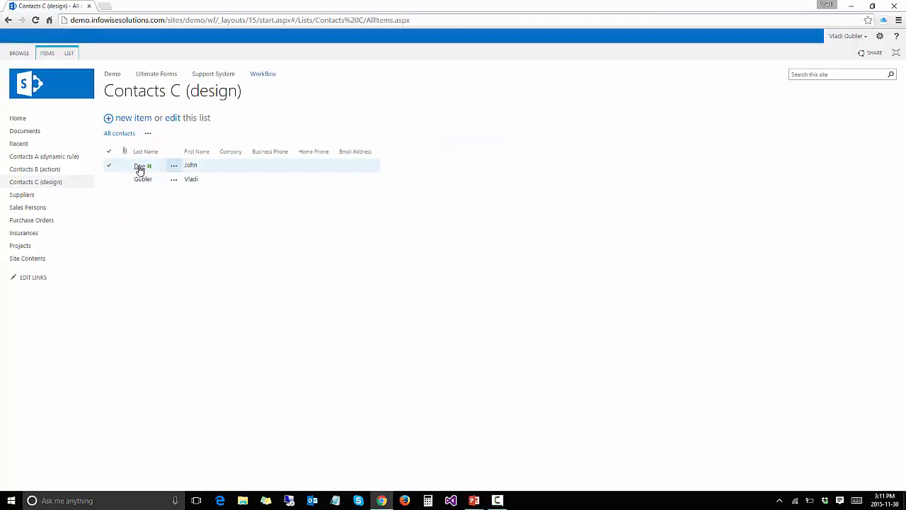
Review the saved Contacts C (design) contact's display form, including Contact Details, and its edit form, leaving without changes
click(141, 166)
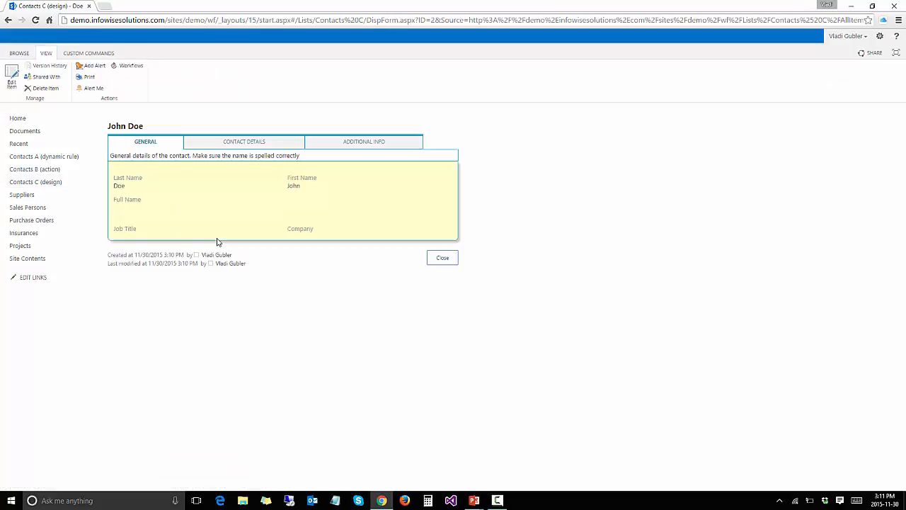
click(272, 145)
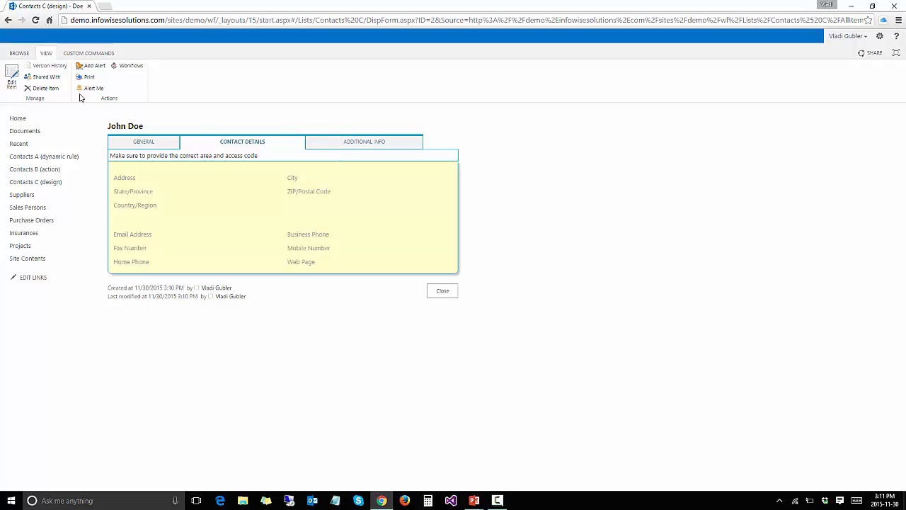
click(13, 76)
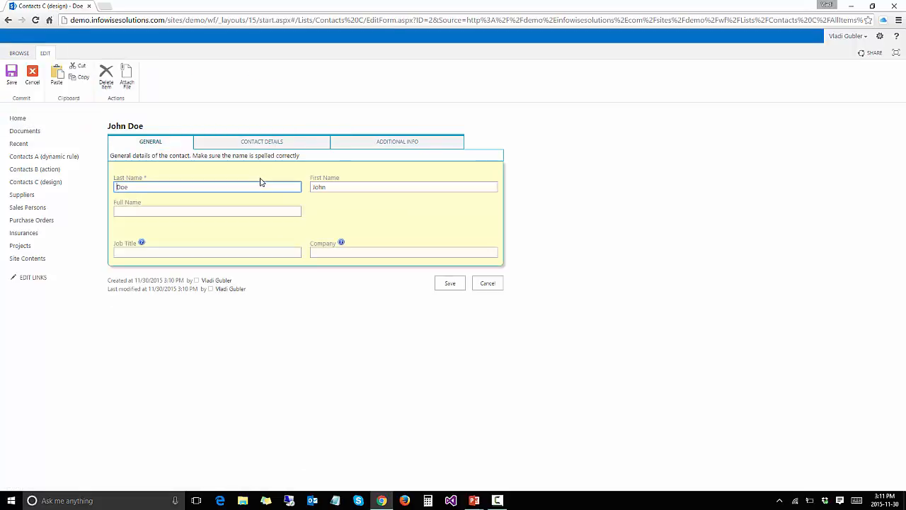
click(488, 282)
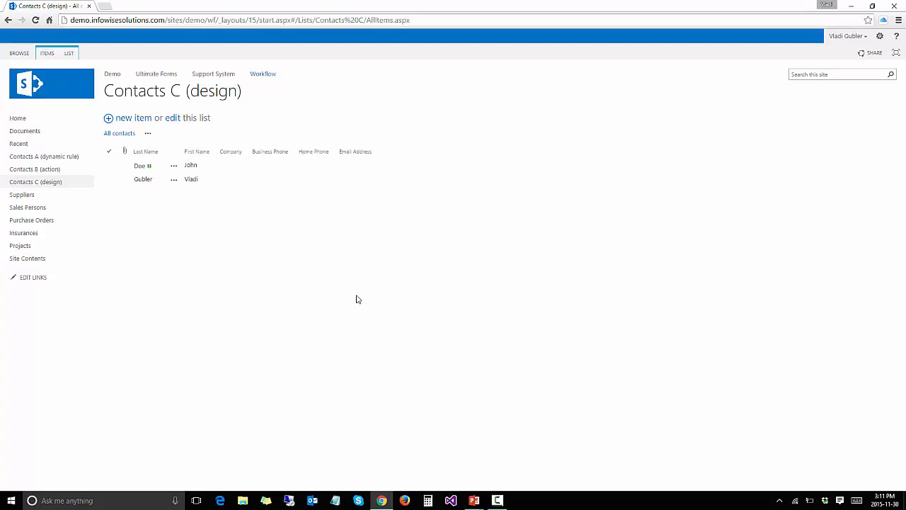
Open the Purchase Orders list and review the Main and Approval sections of the first purchase order
click(44, 223)
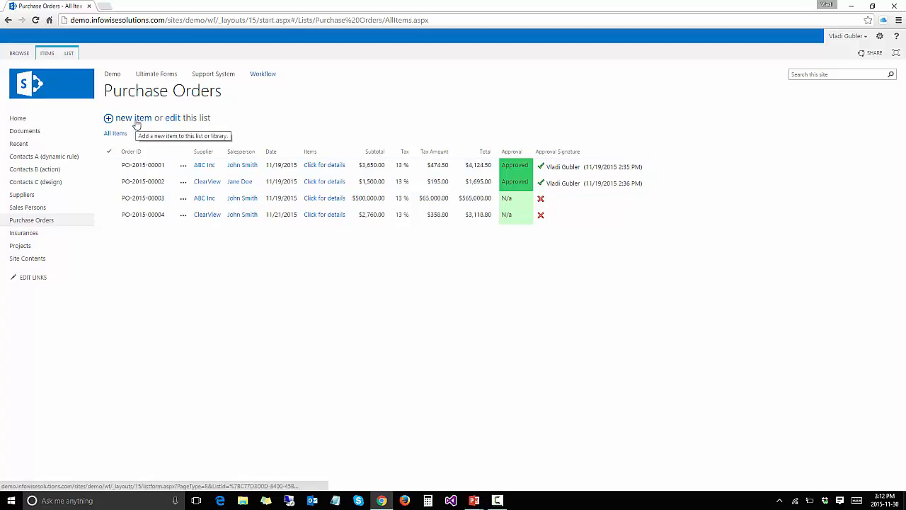
click(150, 167)
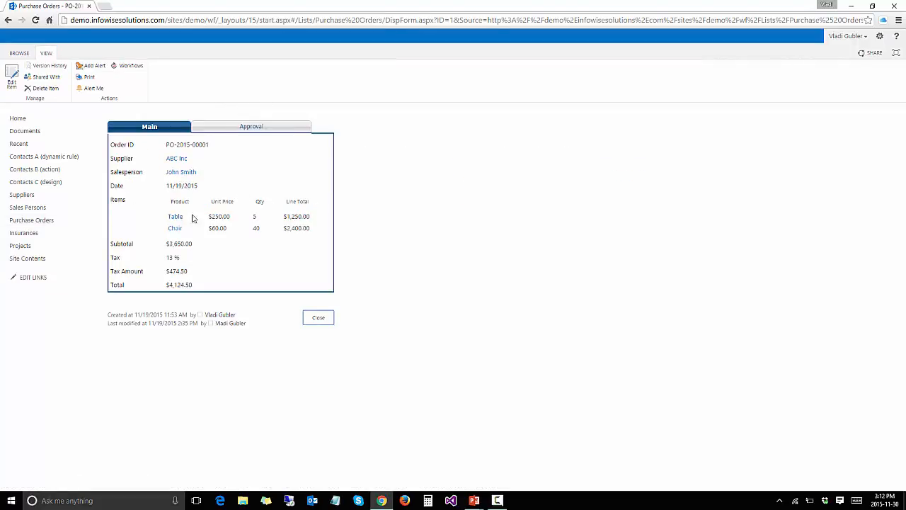
click(237, 127)
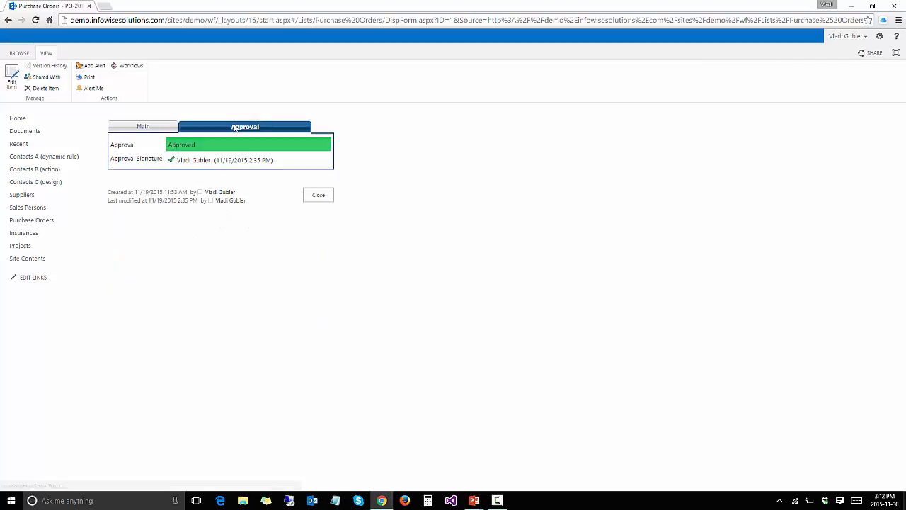
click(319, 195)
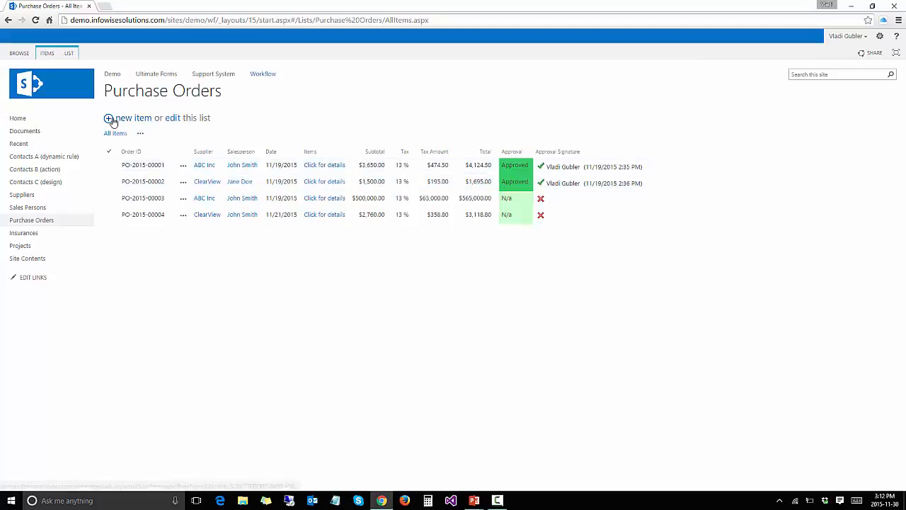
Start a new purchase order with ClearView as supplier, checking the filtered salesperson choices and the inline new-supplier entry without adding one
click(110, 119)
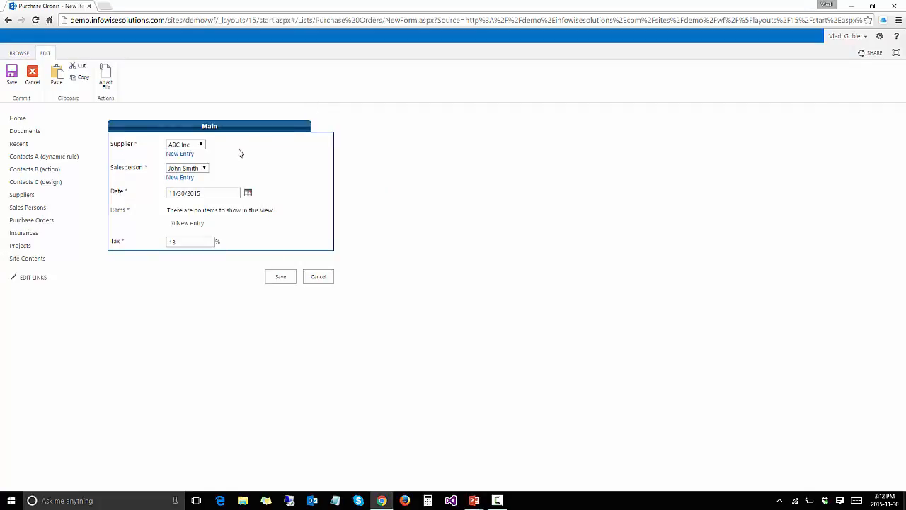
click(201, 145)
click(197, 163)
click(201, 170)
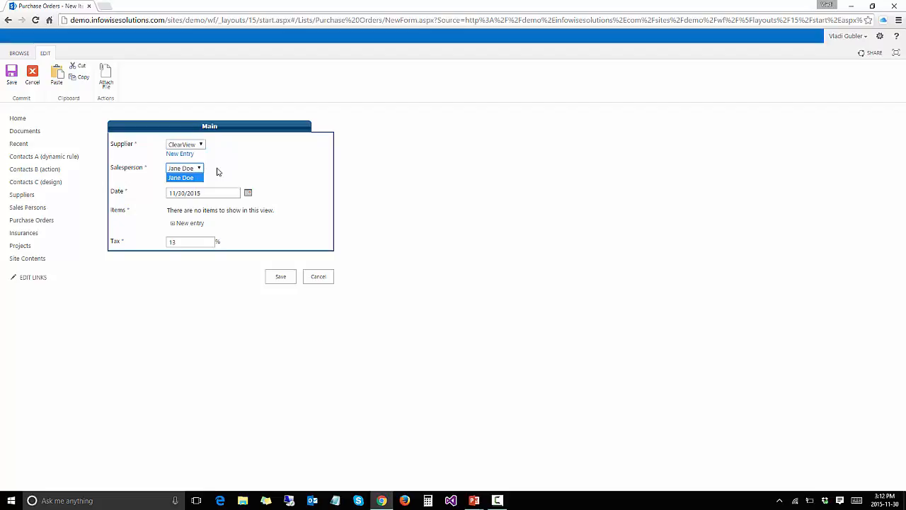
click(217, 171)
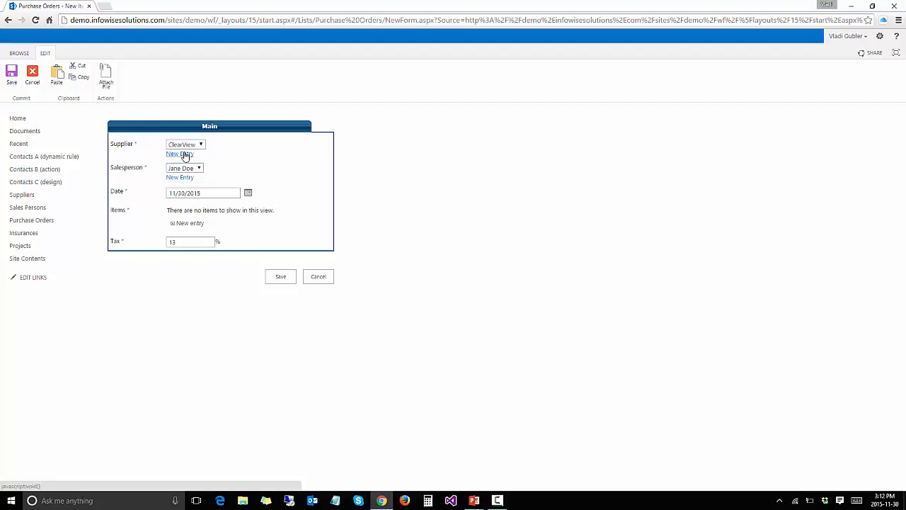
click(185, 155)
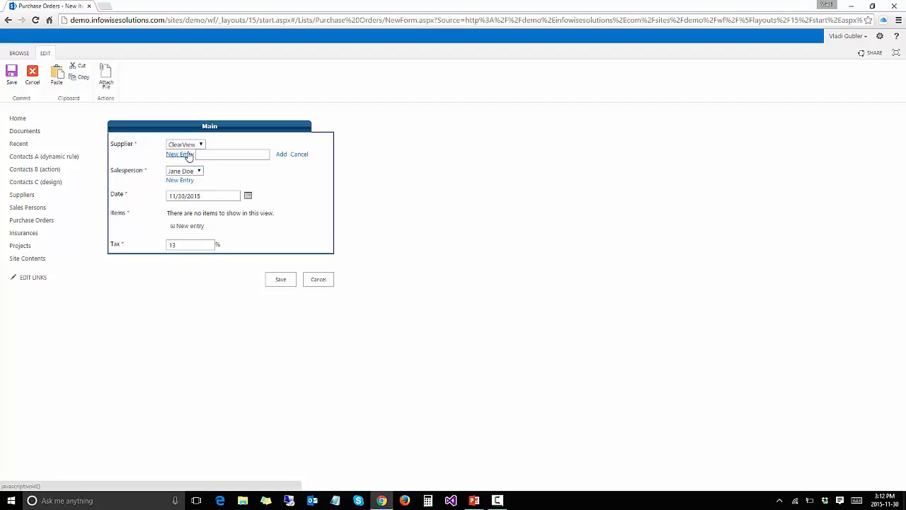
click(297, 156)
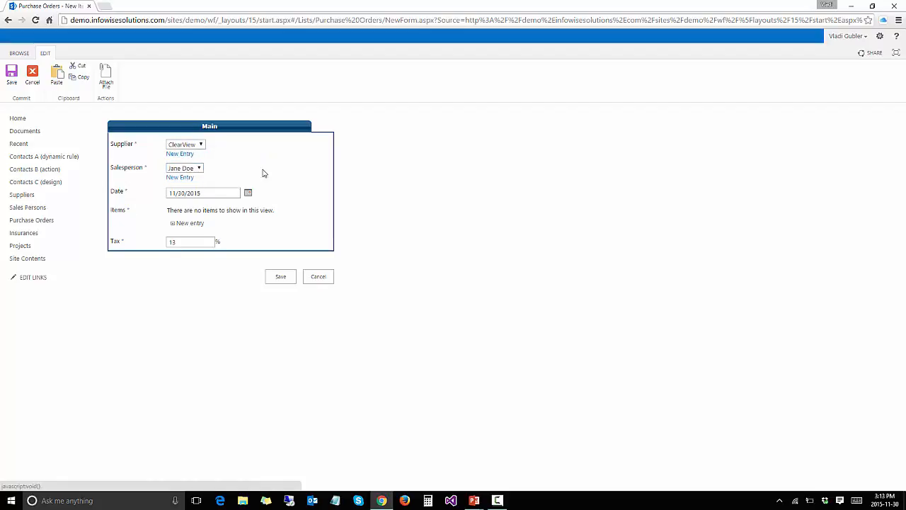
Add an order line for product Table with unit price 200 and quantity 5, and save it
click(189, 223)
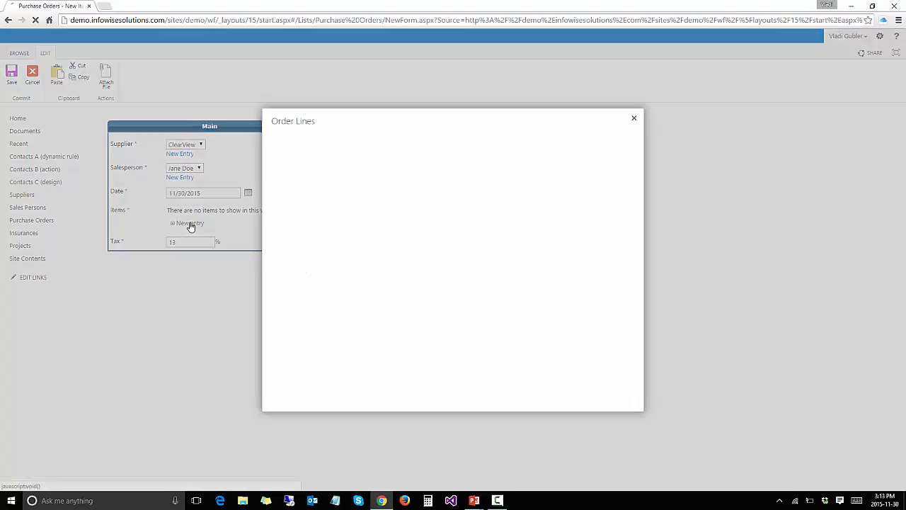
click(337, 214)
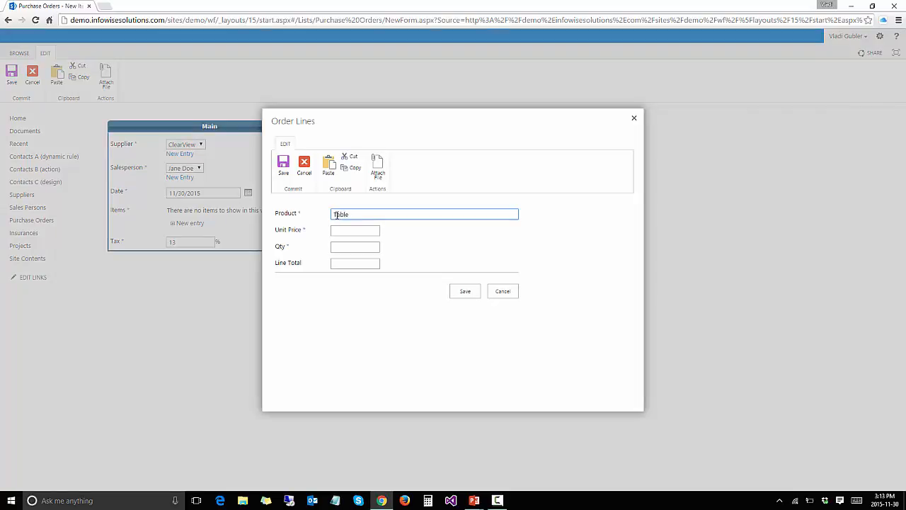
click(344, 230)
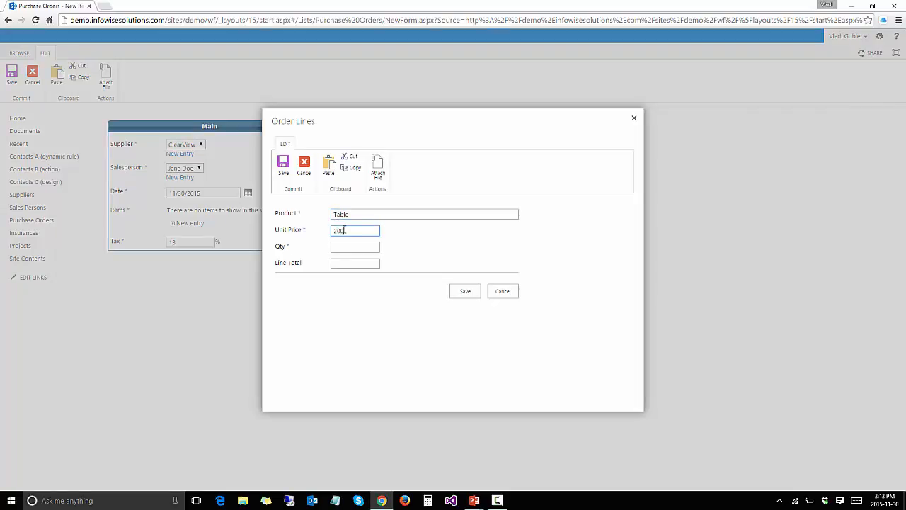
click(347, 248)
click(392, 258)
click(466, 291)
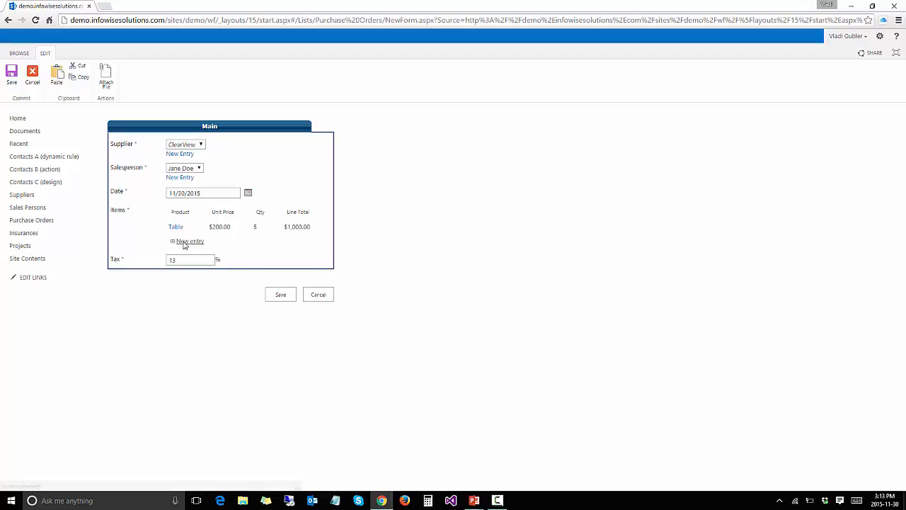
Add a second order line for product Chair with unit price 50 and quantity 30, and save it
click(181, 240)
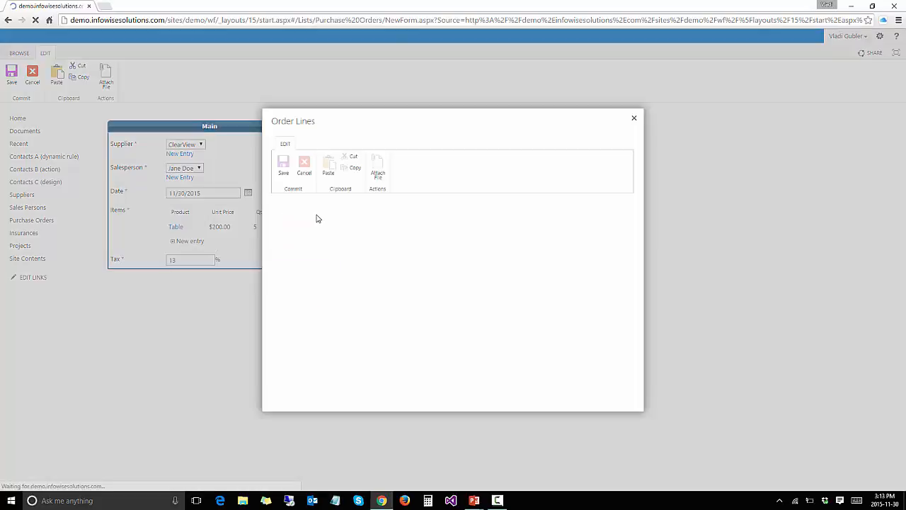
click(361, 212)
text(cha)
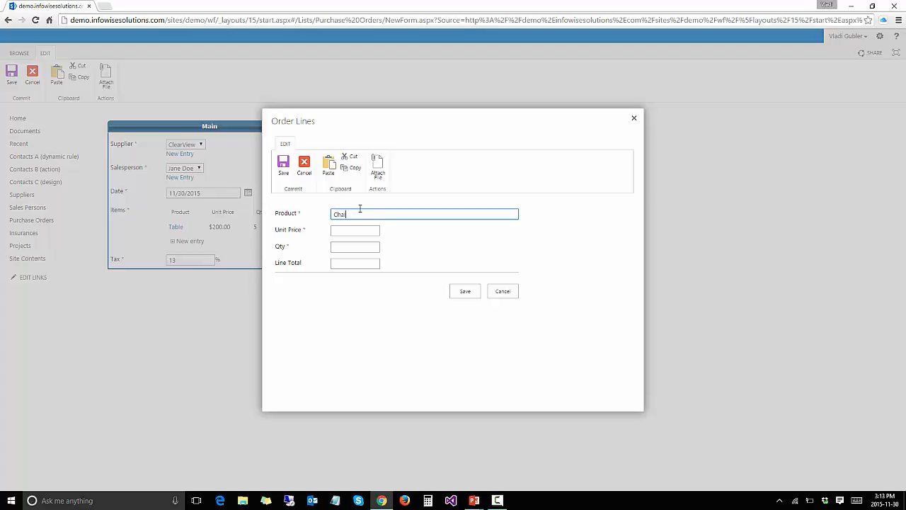
text(ir)
click(343, 227)
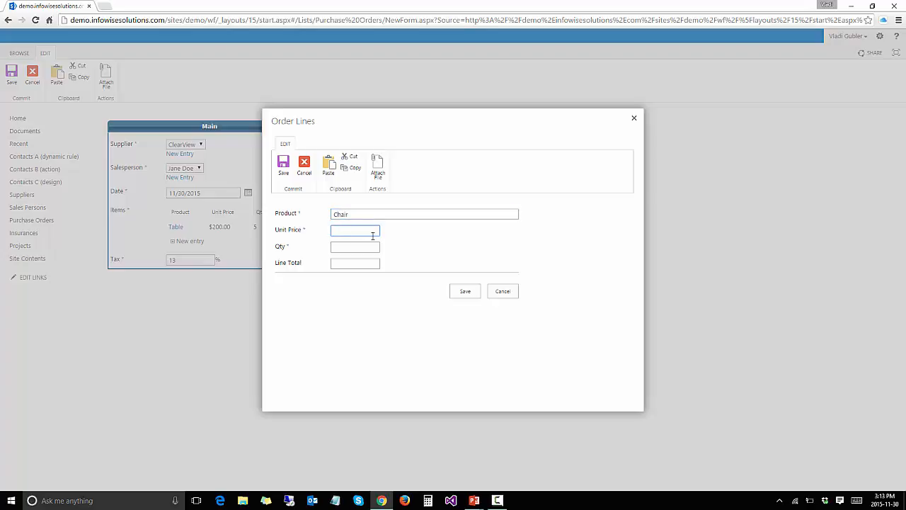
click(337, 248)
text(30)
click(340, 262)
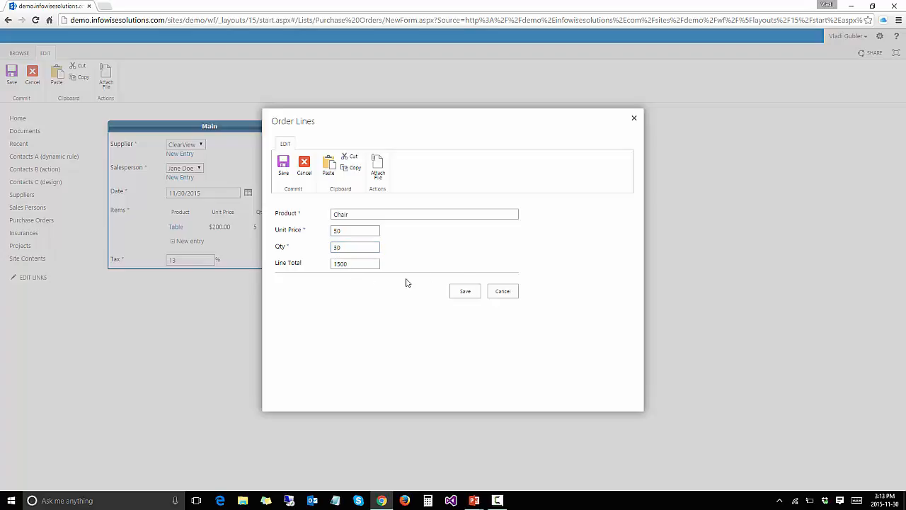
click(465, 291)
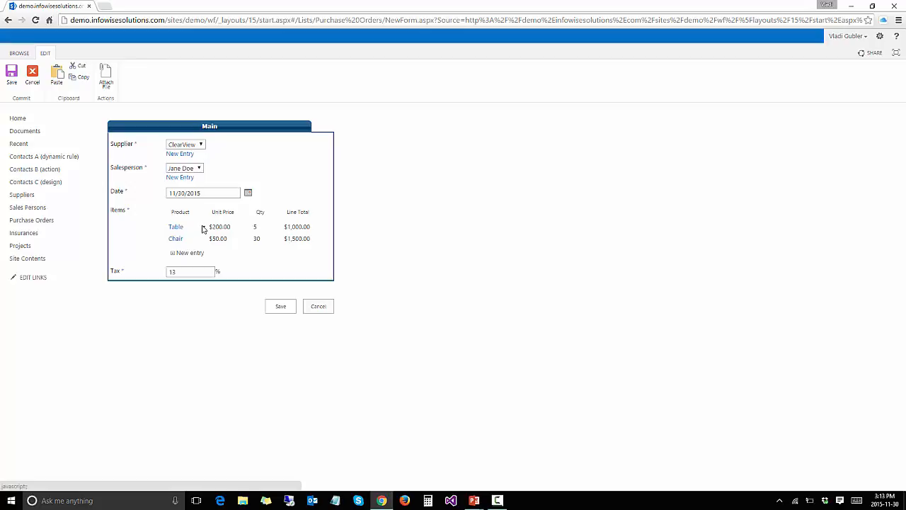
Check the actions available for the Table order line and save the purchase order
click(203, 227)
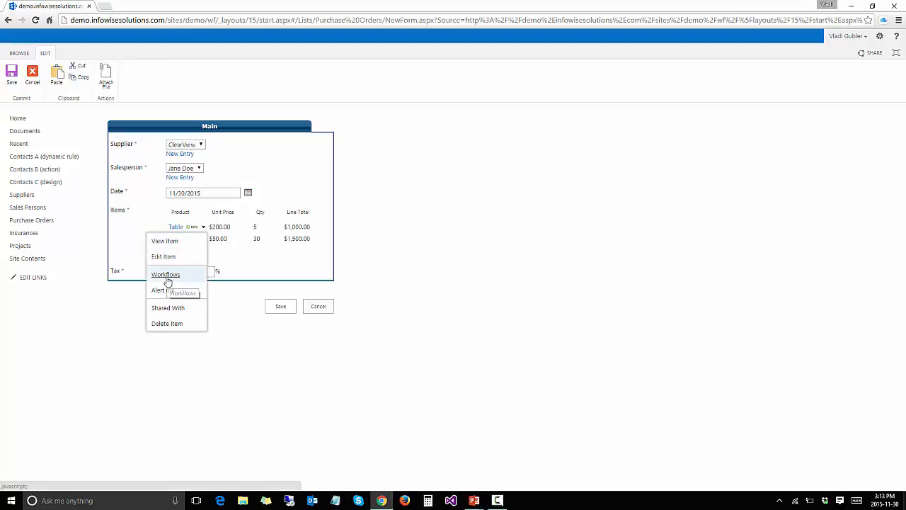
click(274, 267)
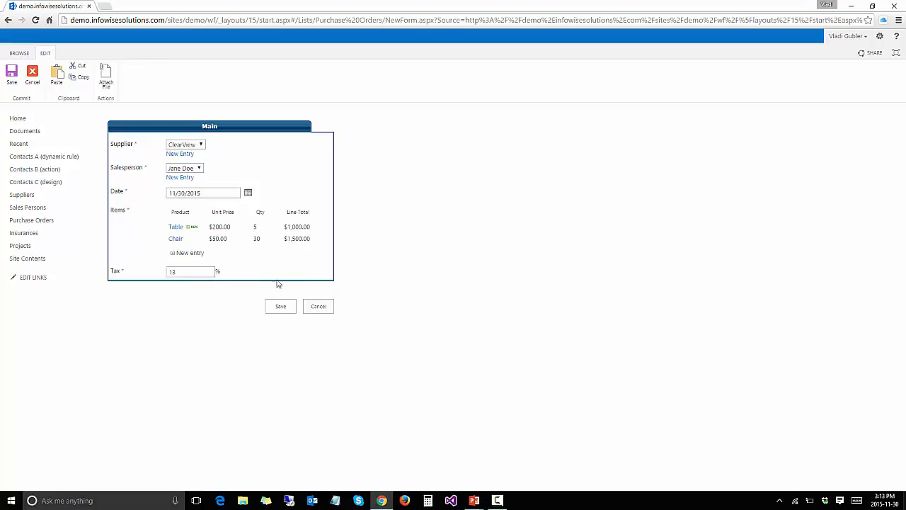
click(281, 306)
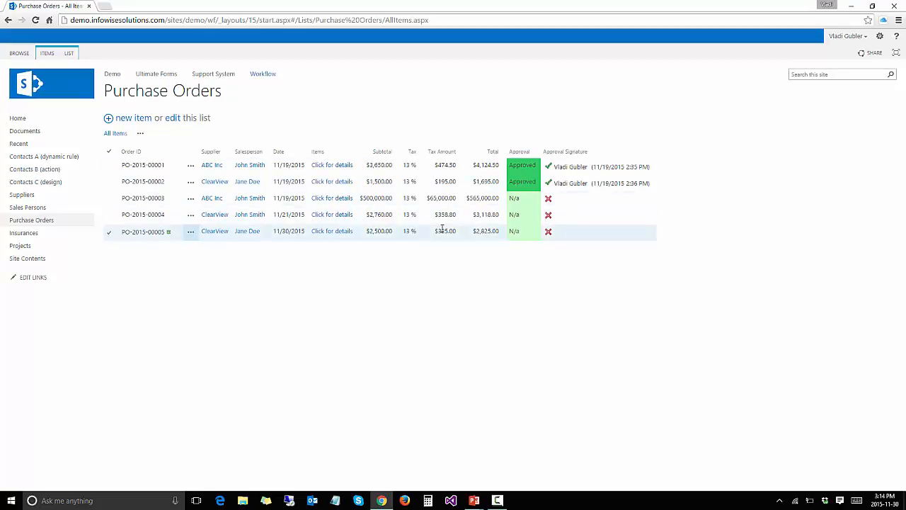
Edit the newly created purchase order and set its Approval status to Approved
click(190, 232)
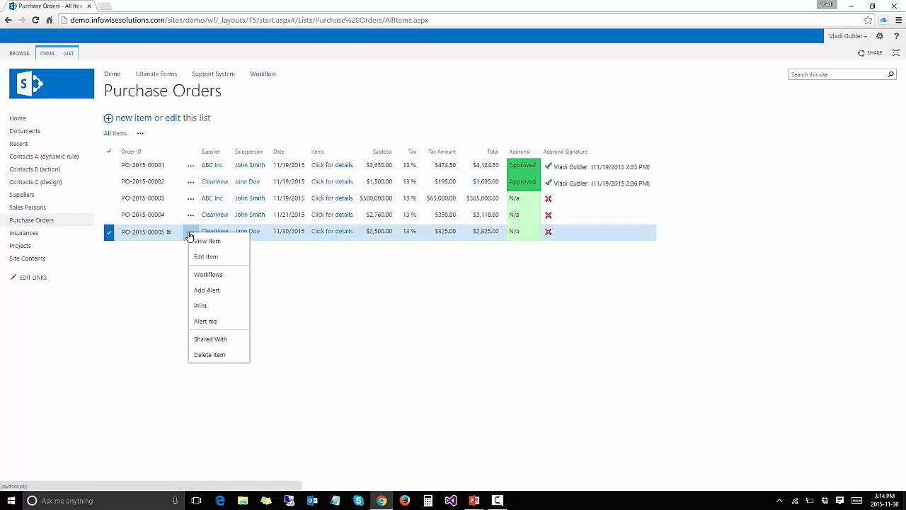
click(204, 257)
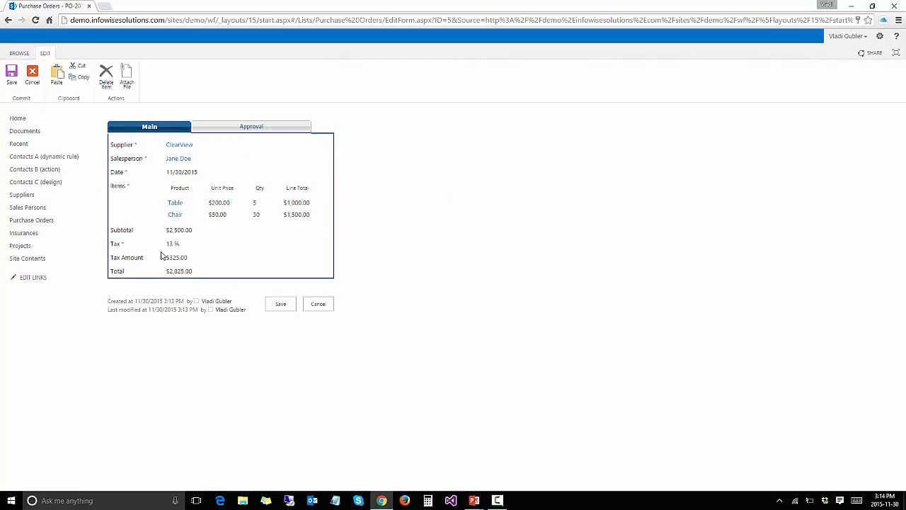
click(236, 127)
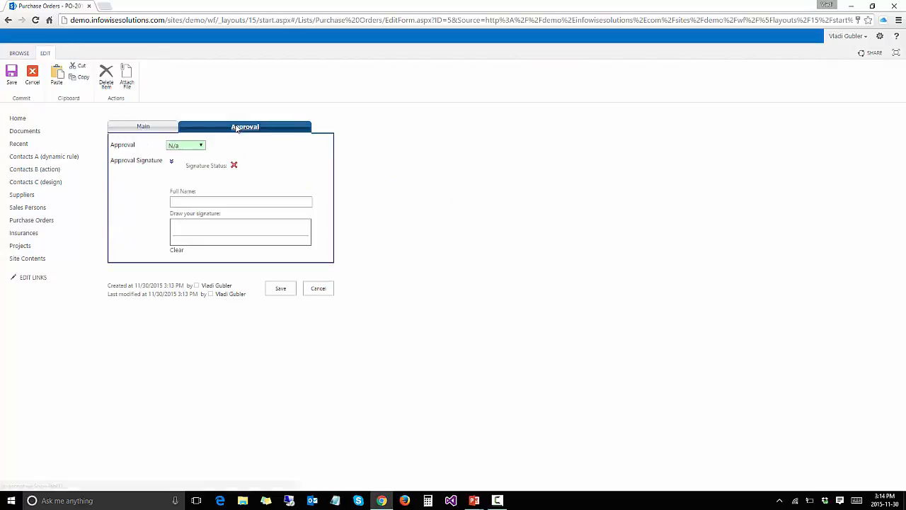
click(200, 145)
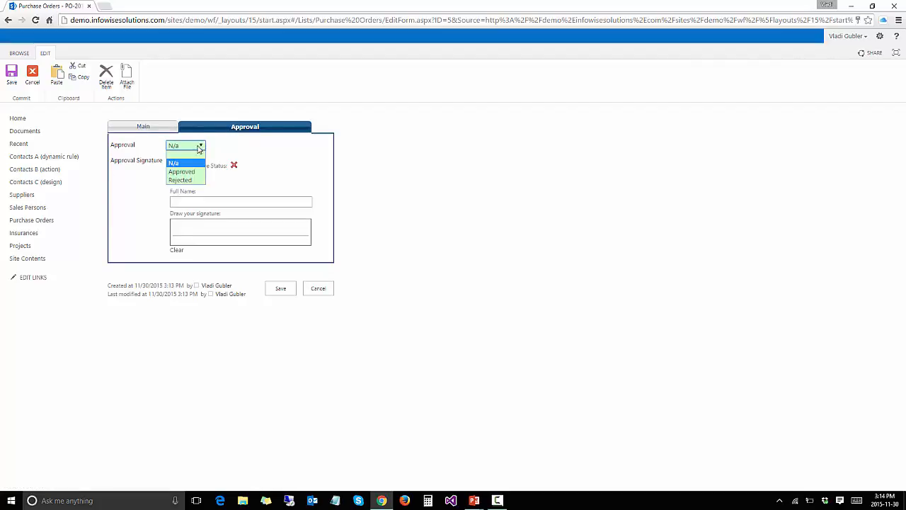
click(186, 172)
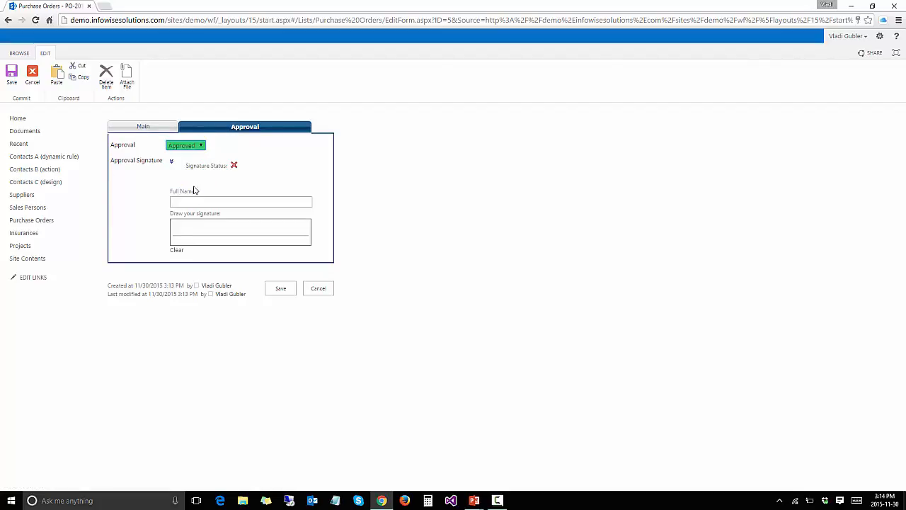
Sign the approval with the approver's full name and a hand-drawn signature, and save the purchase order
click(191, 201)
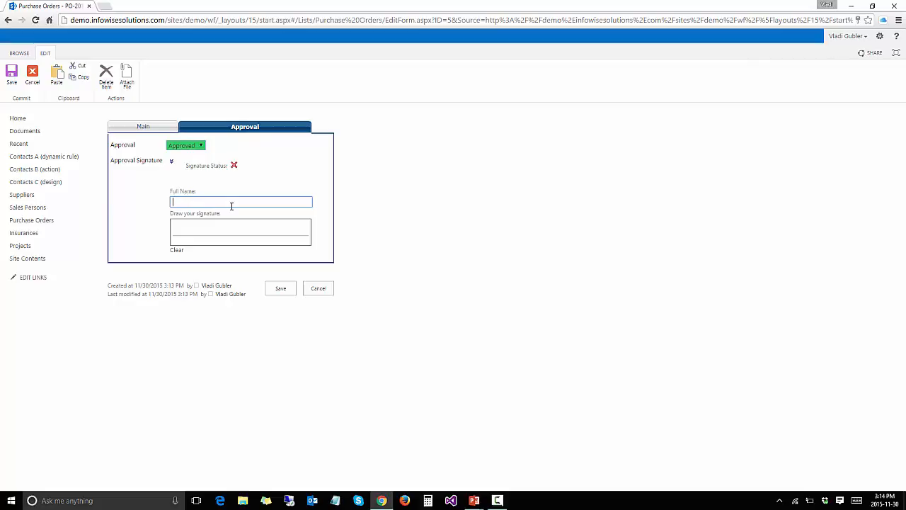
text(Vladi Gubler)
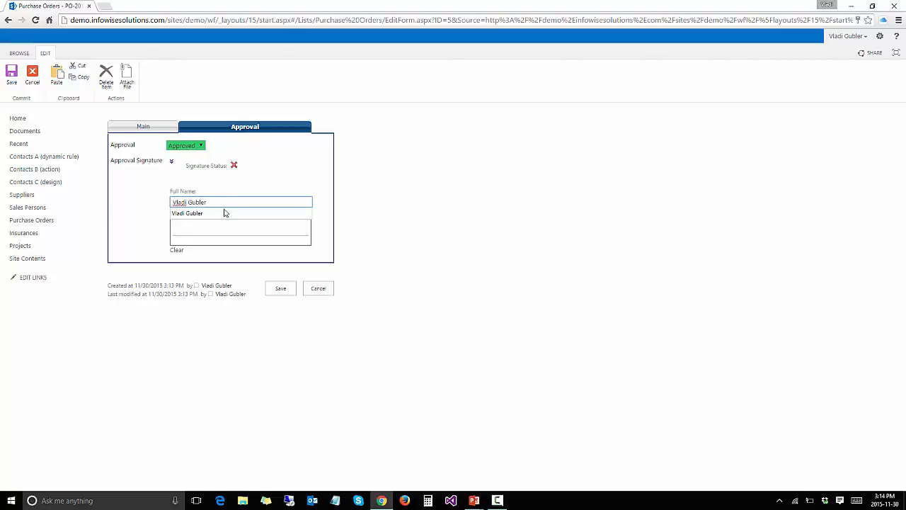
click(225, 213)
mouse_move(182, 222)
mouse_down()
mouse_move(210, 235)
mouse_move(407, 226)
mouse_up()
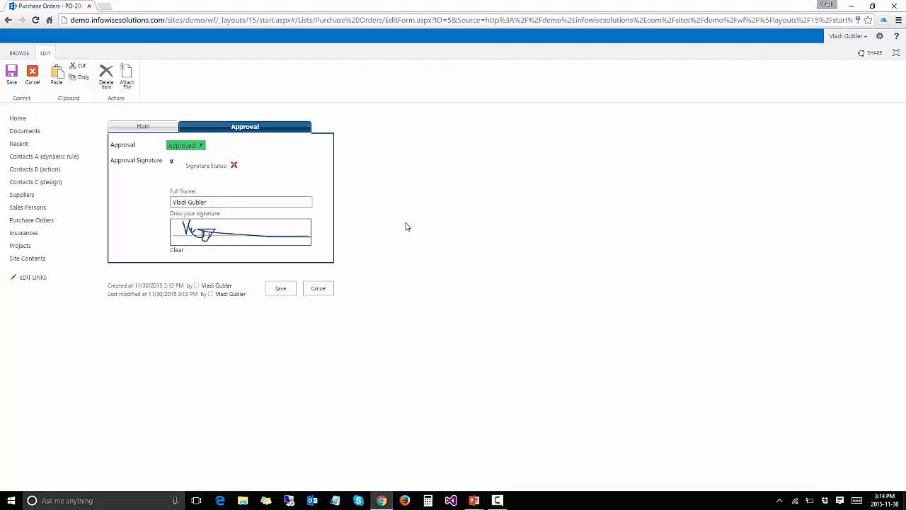
click(282, 288)
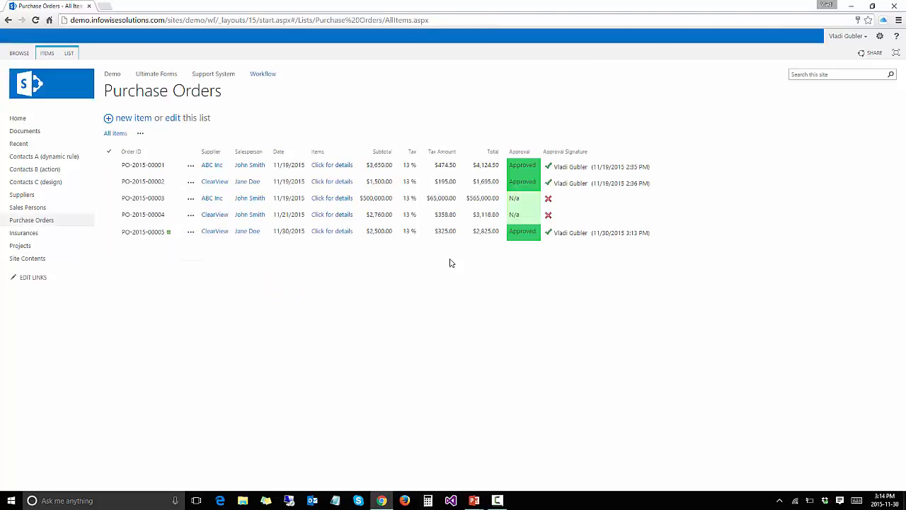
Reopen the newly approved purchase order for editing, review its Main and Approval sections, and leave without changes
click(191, 232)
click(205, 258)
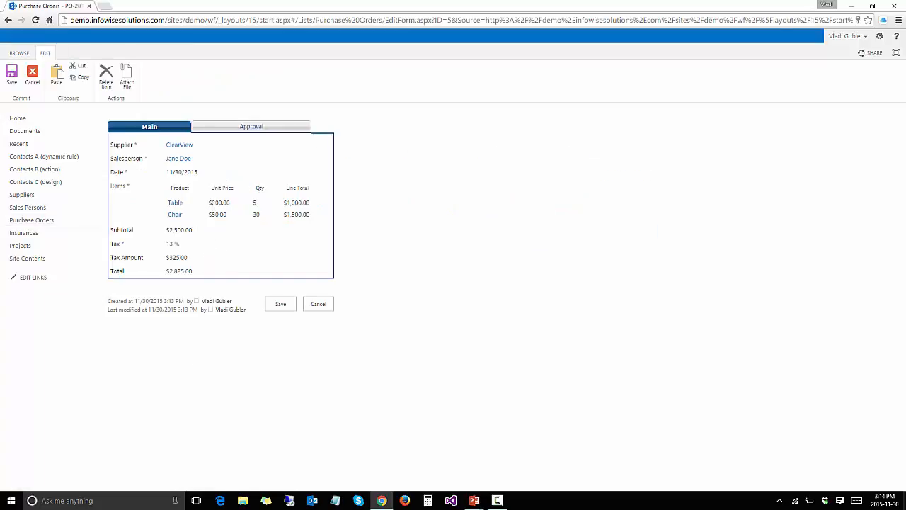
click(229, 133)
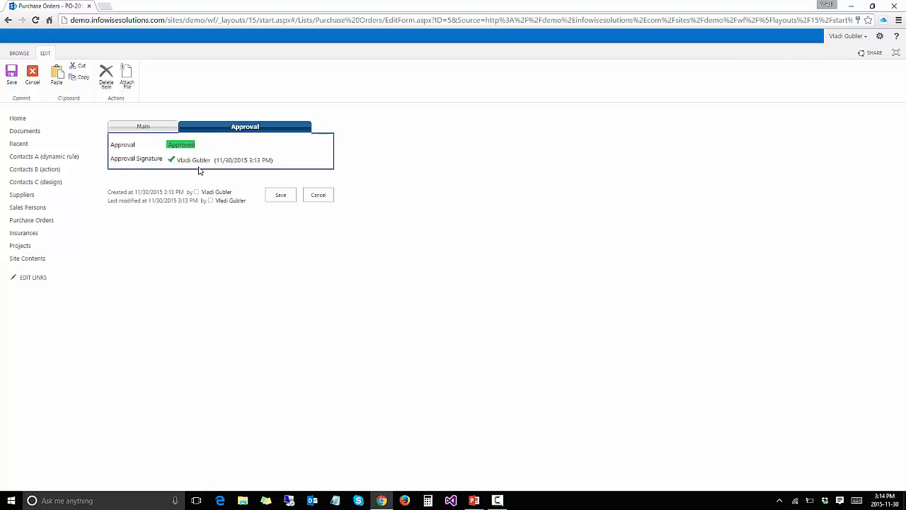
click(329, 196)
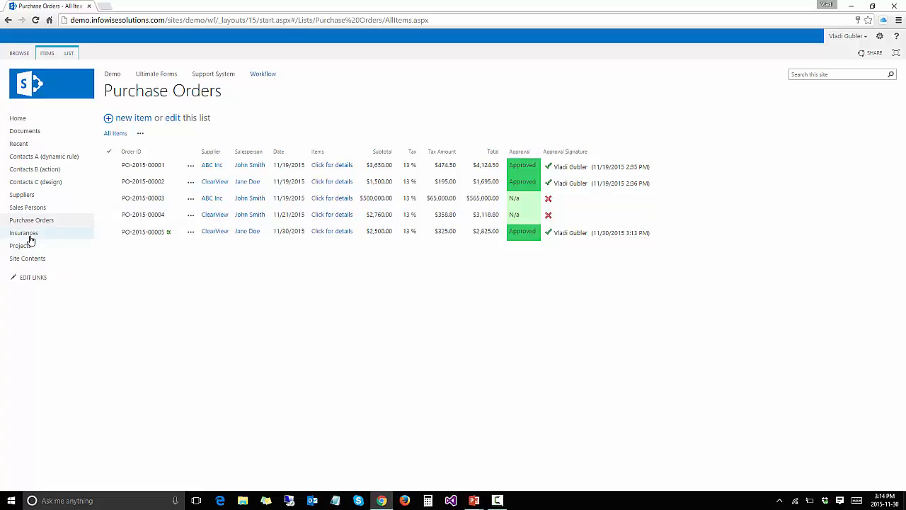
Start a new item in the Insurances list, set Insurance Type to Home, and check the Home Details section
click(65, 237)
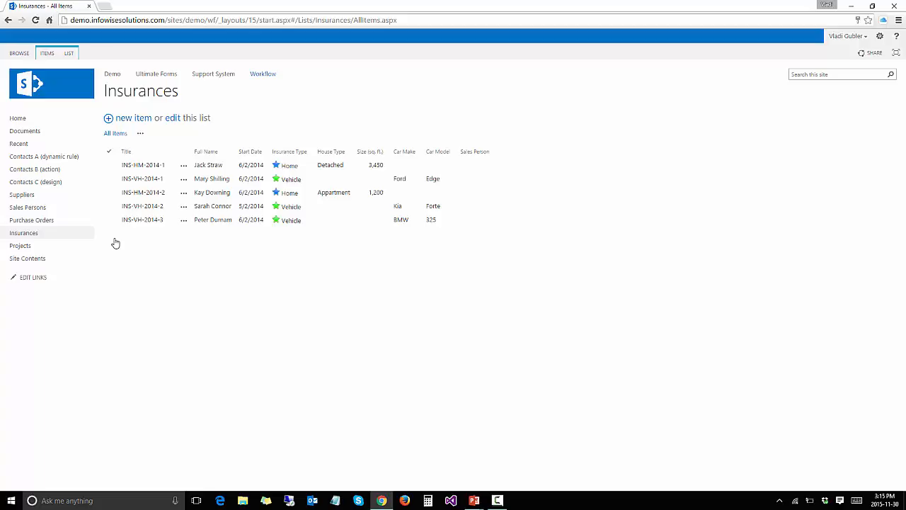
click(137, 124)
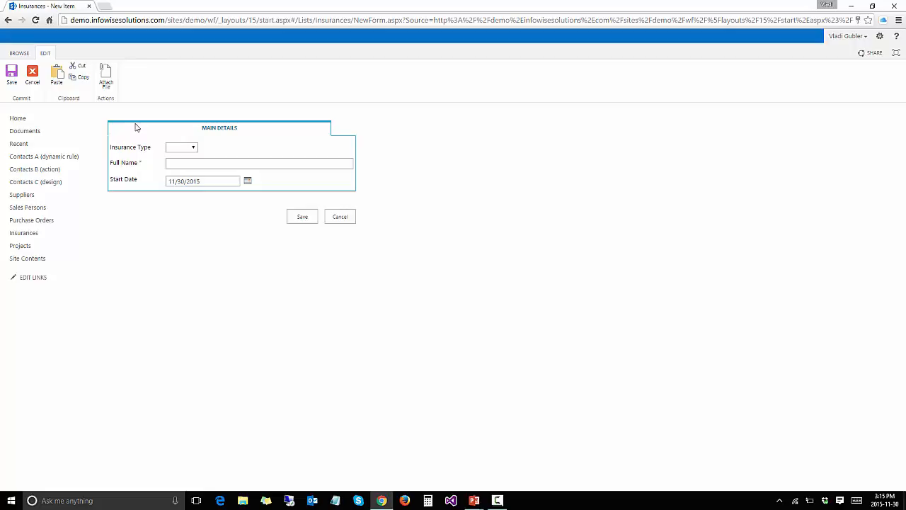
click(196, 149)
click(187, 165)
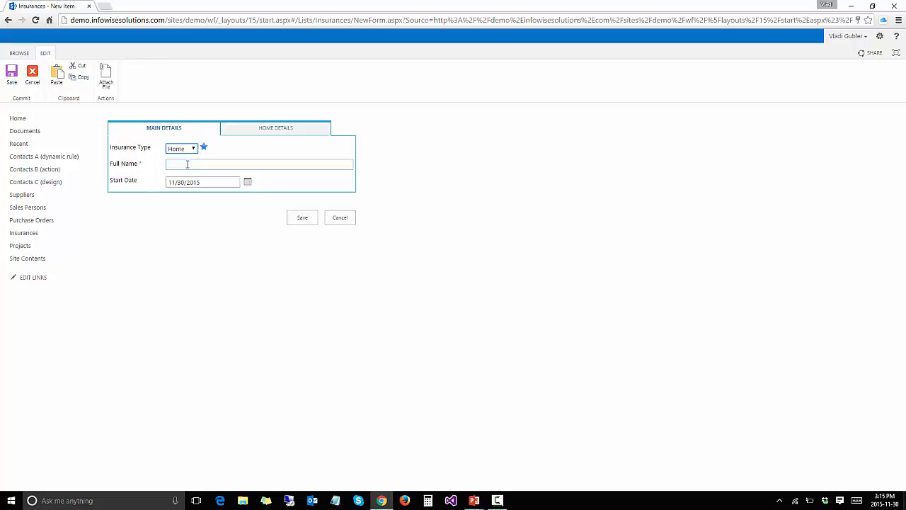
click(254, 136)
click(183, 129)
Switch the Insurance Type to Vehicle, review the Car Make choices under Vehicle Details, and leave the form without saving
click(193, 149)
click(187, 174)
click(234, 129)
click(203, 149)
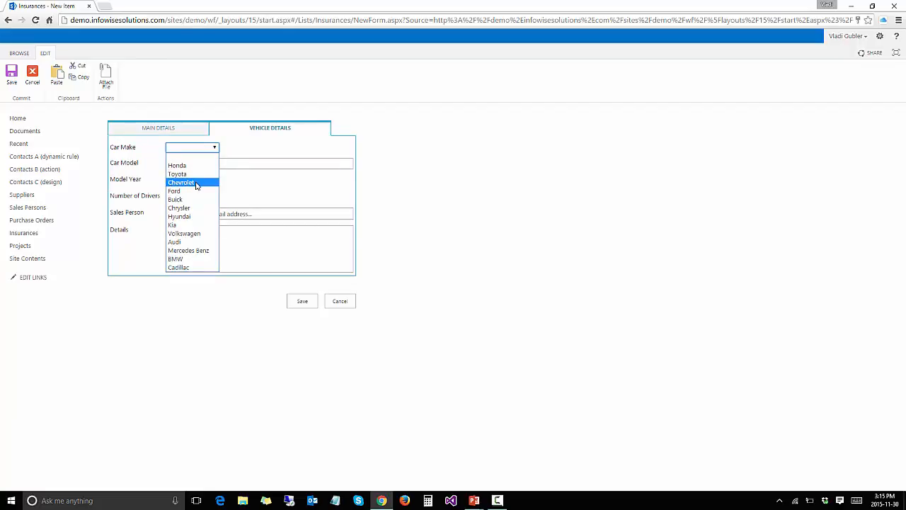
click(342, 302)
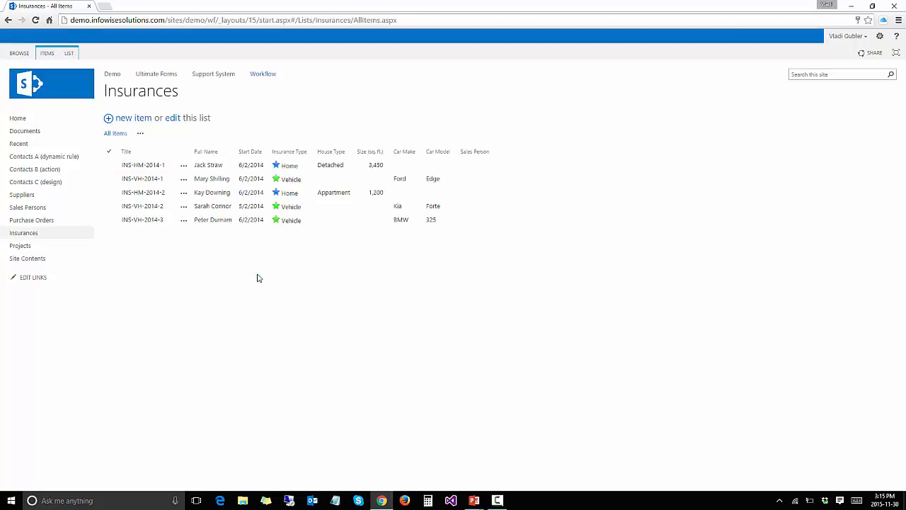
Create and save a new item titled "Demo 9" in the Projects list, keeping the default start and end dates
click(21, 248)
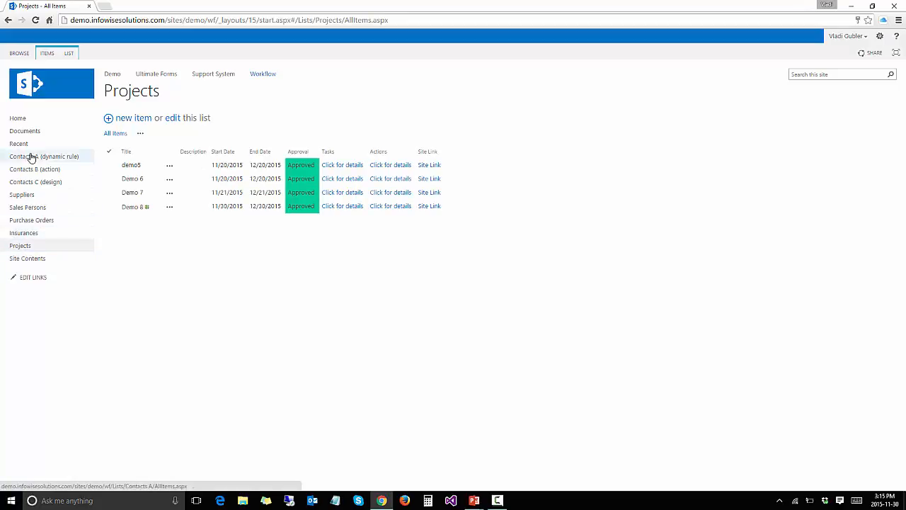
click(122, 121)
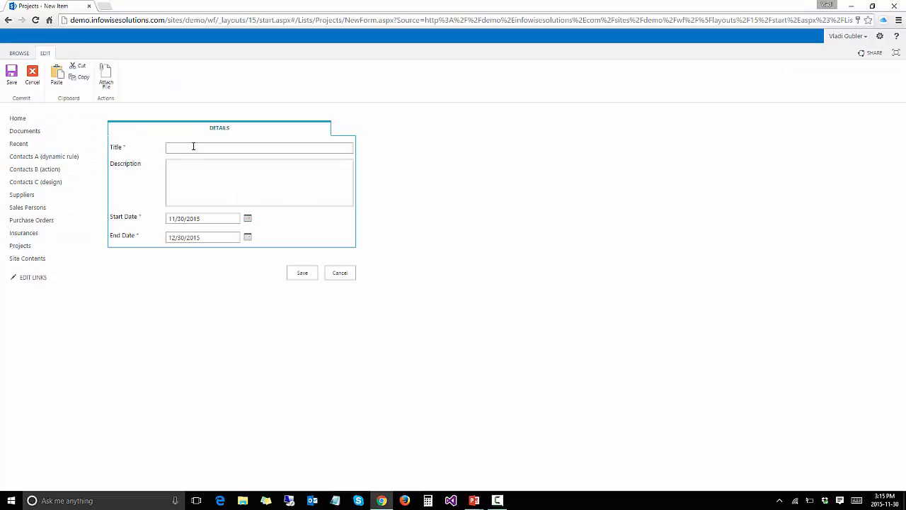
click(193, 148)
text(Demo 9)
click(189, 170)
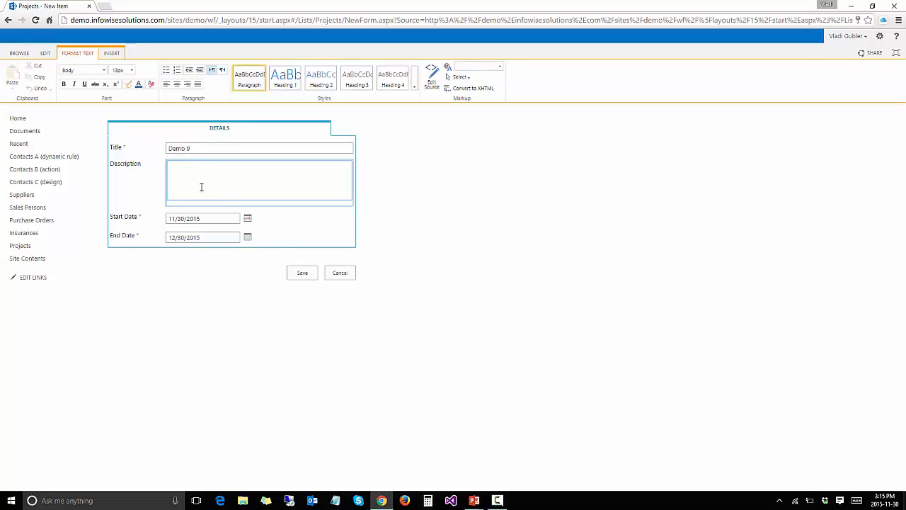
click(289, 270)
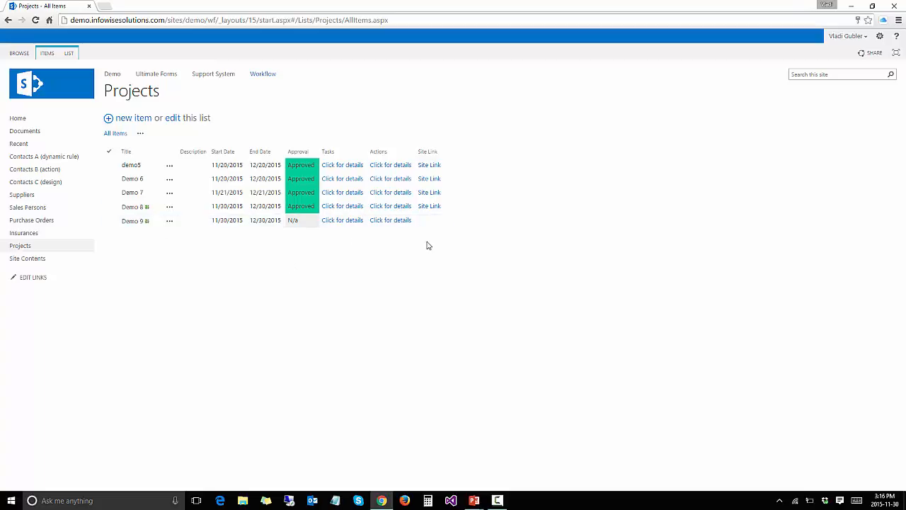
Open the Demo 9 project for editing and review the actions listed in its Approval section
click(171, 224)
click(171, 224)
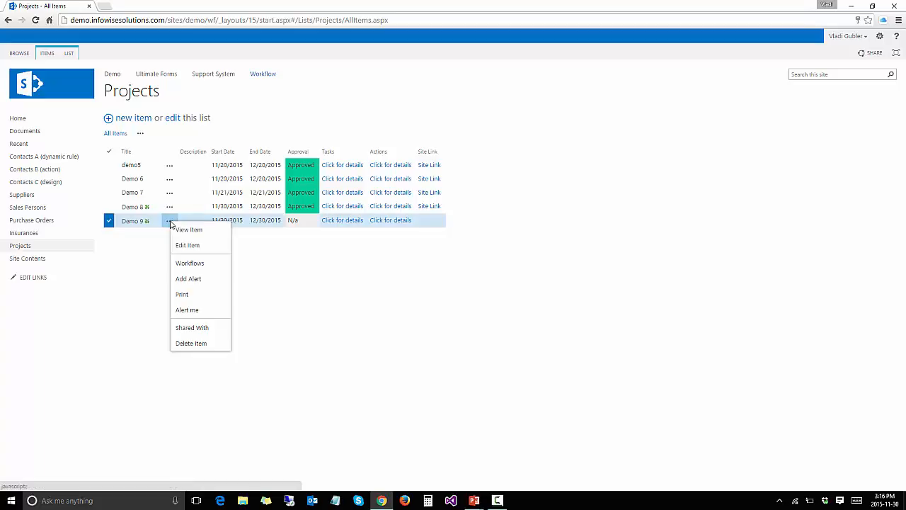
click(254, 250)
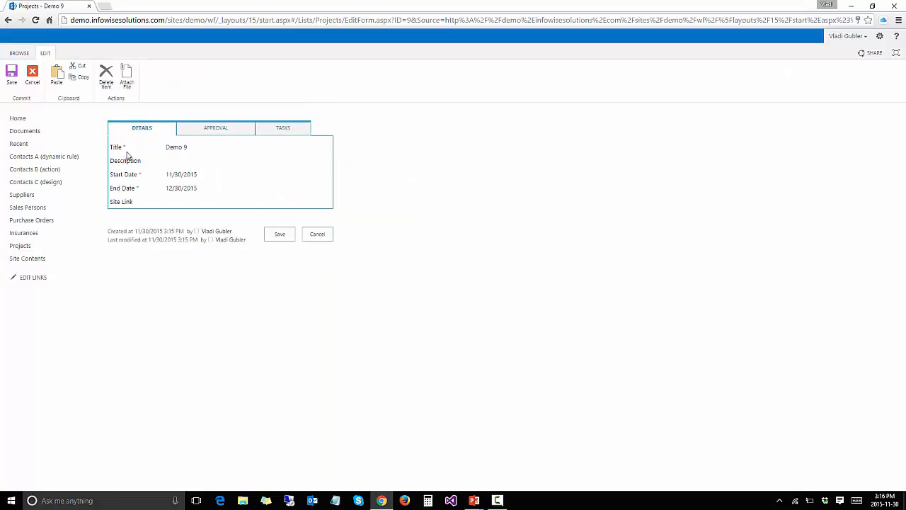
click(225, 134)
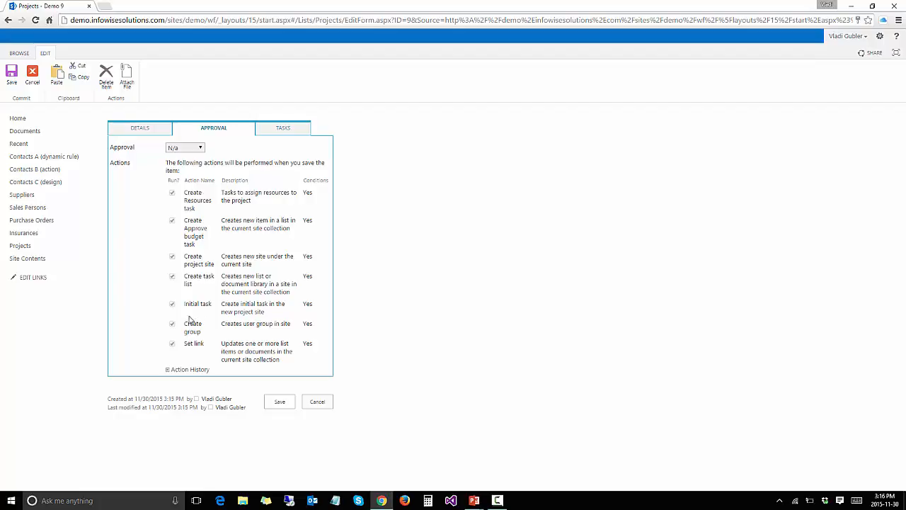
drag(184, 324, 206, 329)
drag(184, 344, 200, 343)
Set the Demo 9 project's Approval to Approved and save the project
click(199, 149)
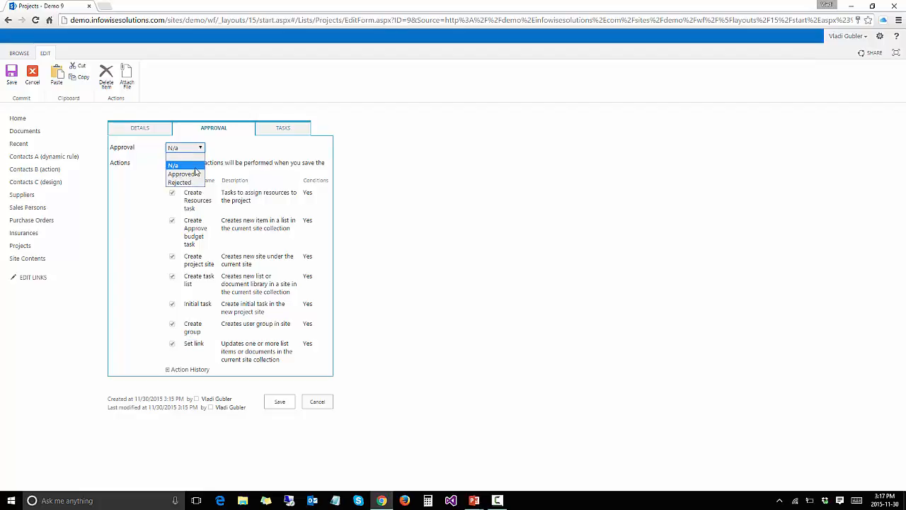
click(195, 174)
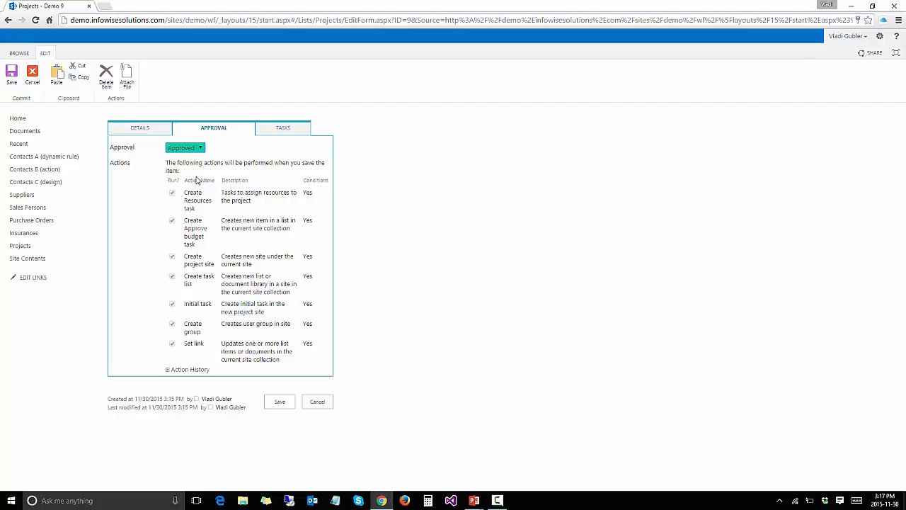
click(281, 401)
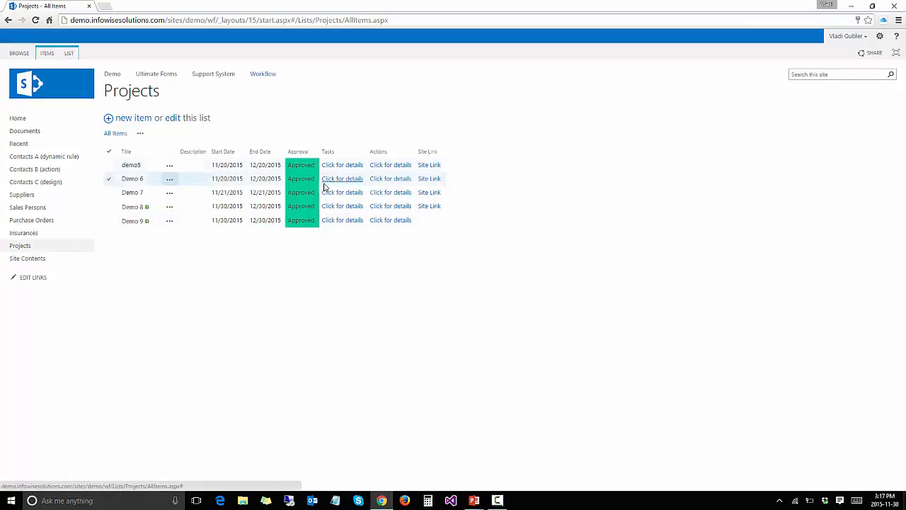
Review Demo 9's associated tasks in the Projects list and in the project's own Tasks section, and close the project
click(336, 221)
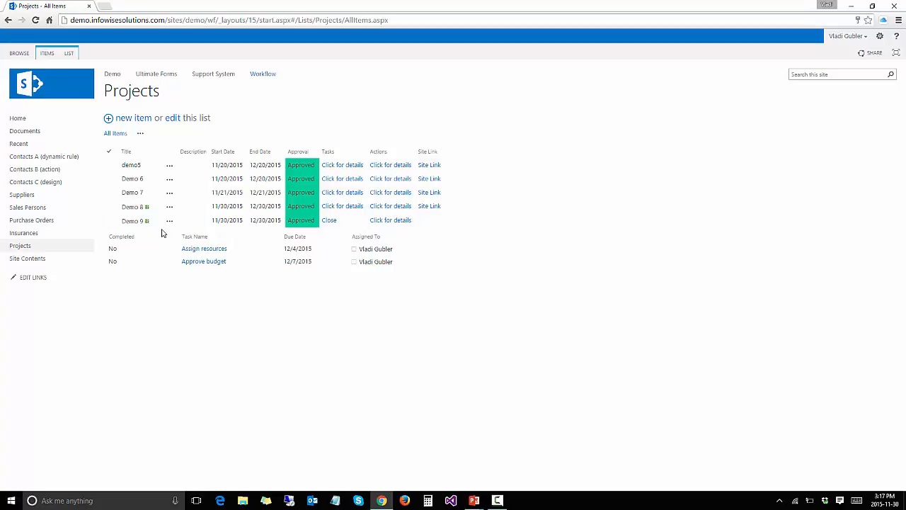
click(128, 221)
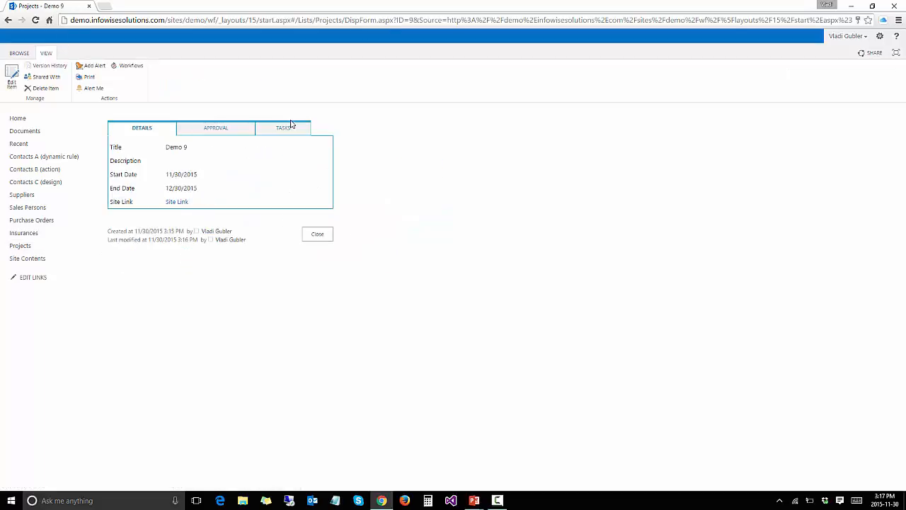
click(286, 127)
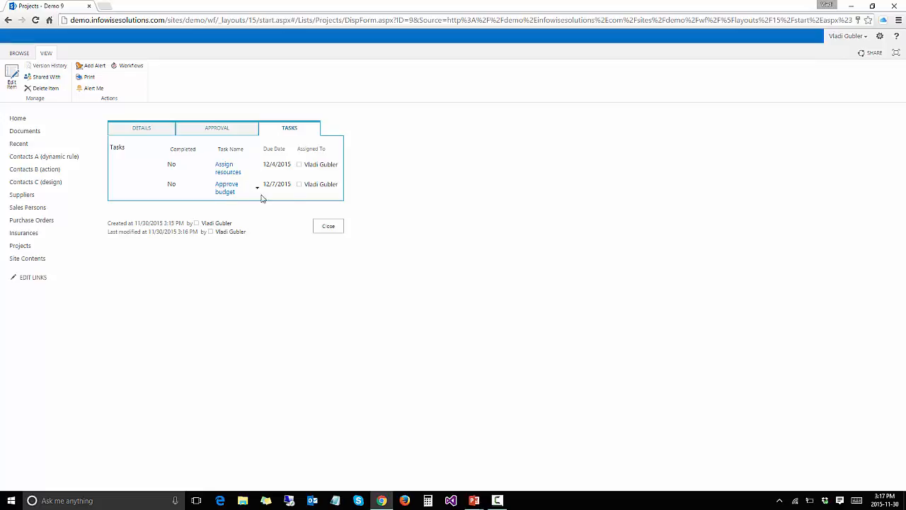
click(328, 226)
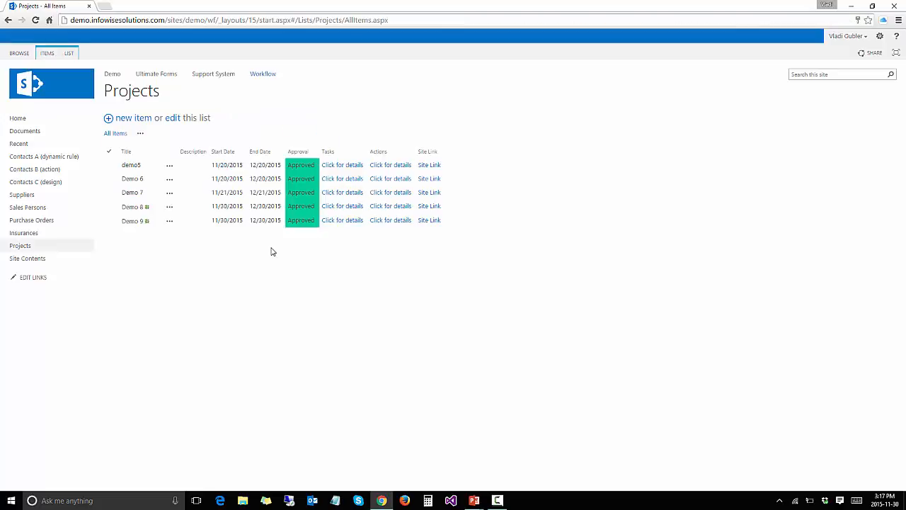
Open the Demo 9 project site, examine its Tasks list and site permissions, and leave the permissions page
click(429, 221)
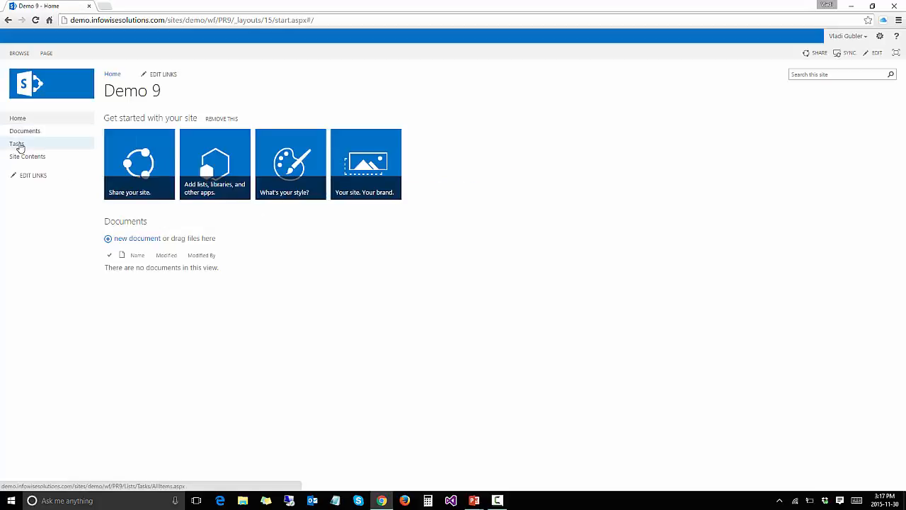
click(17, 144)
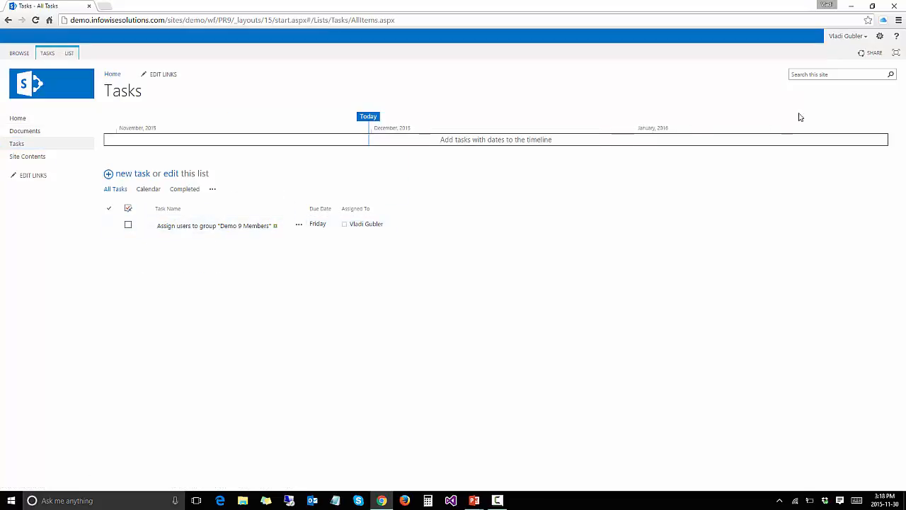
click(880, 37)
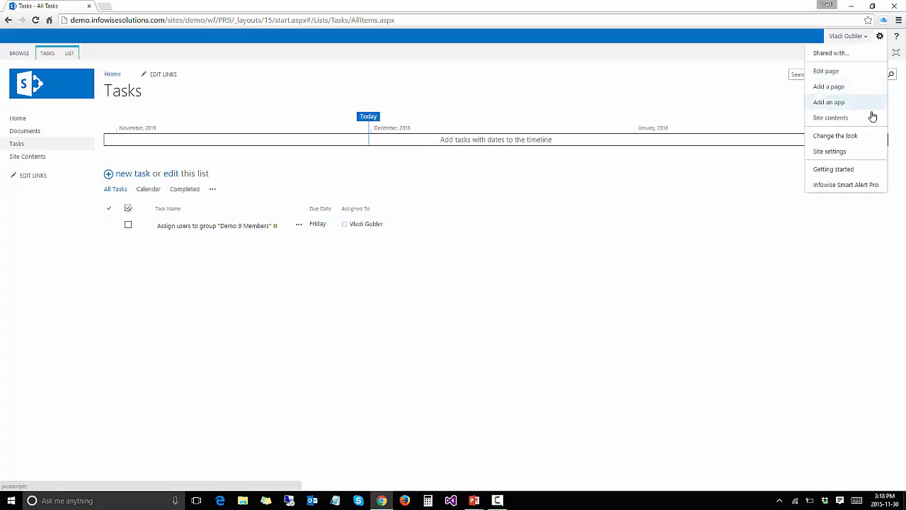
click(859, 150)
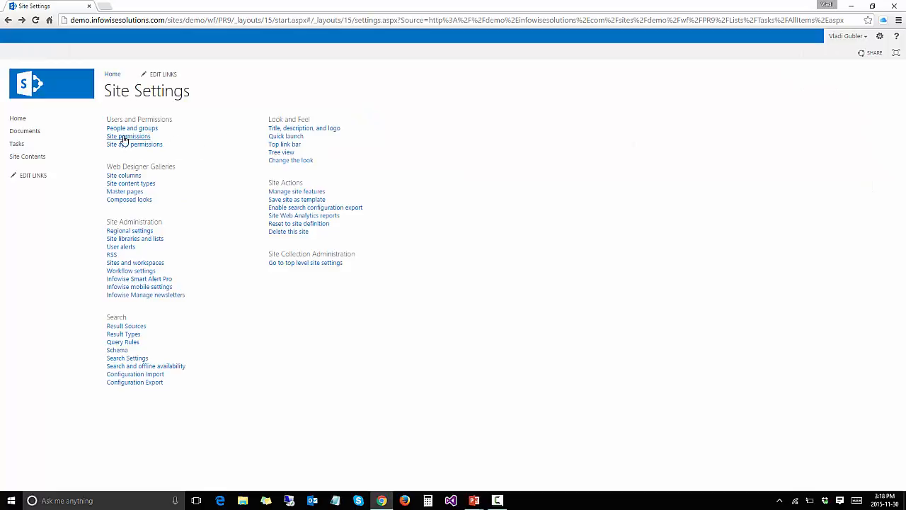
click(122, 138)
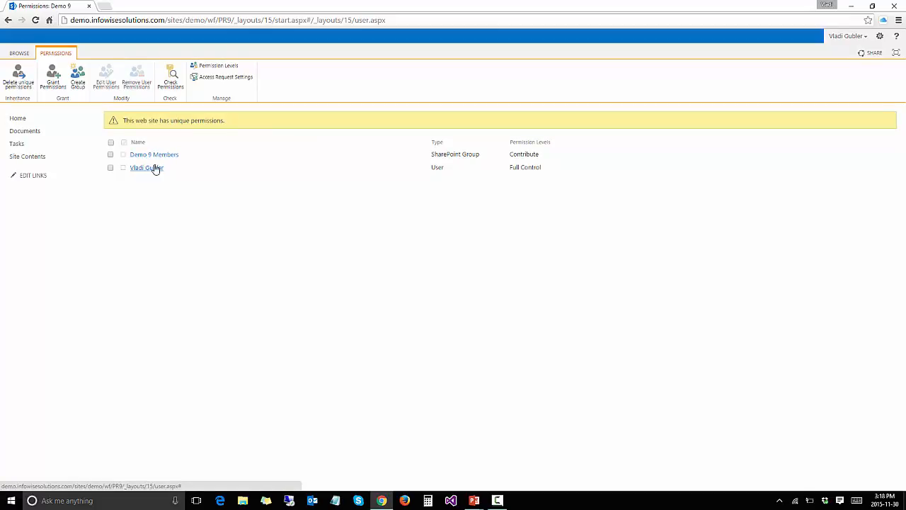
click(8, 21)
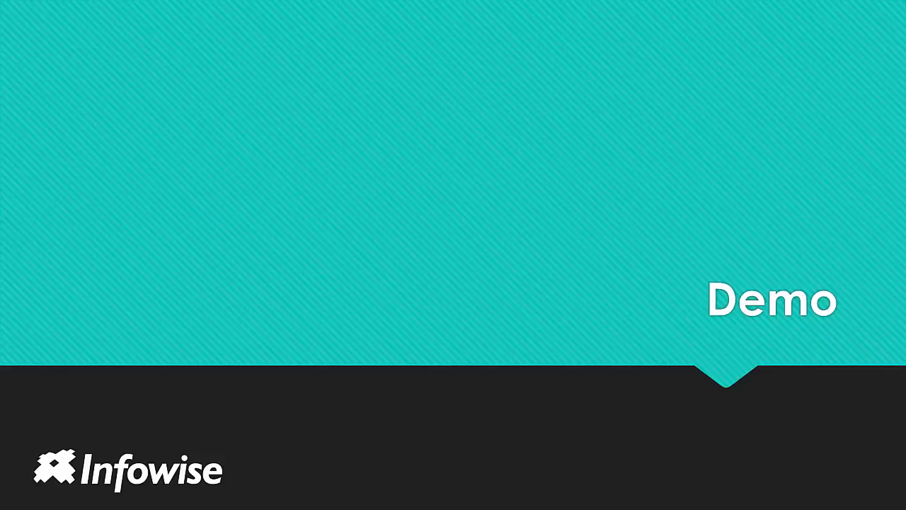